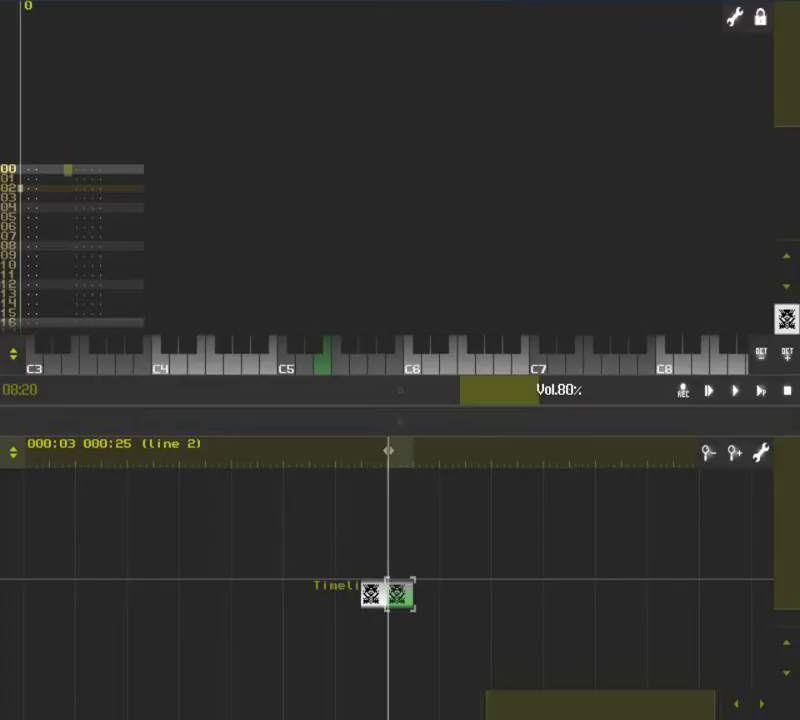
Show the Sampler module's properties, audition its sample with an E note, and resize the panes.
{"action": "left_click", "coordinate": [286, 416]}
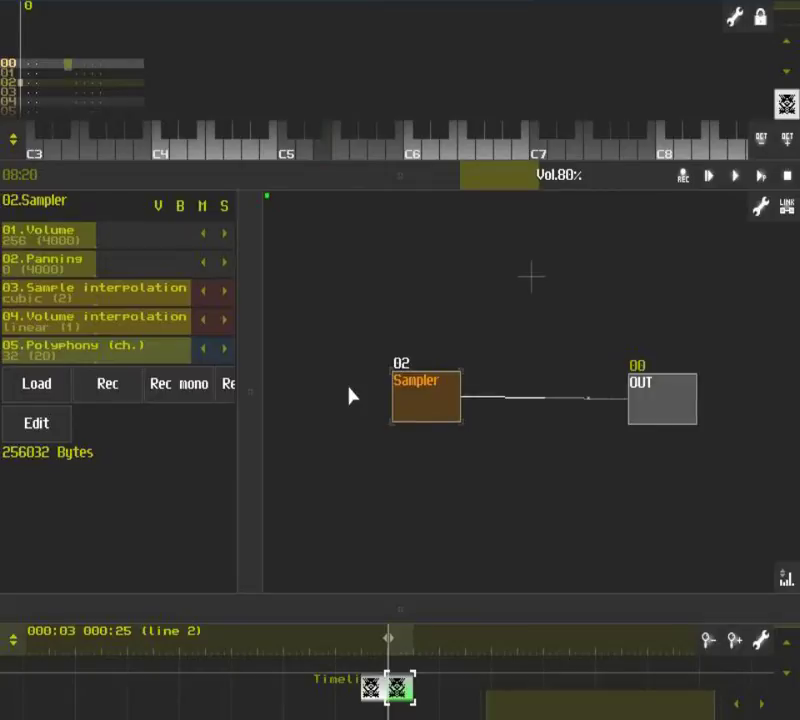
{"action": "key", "text": "e"}
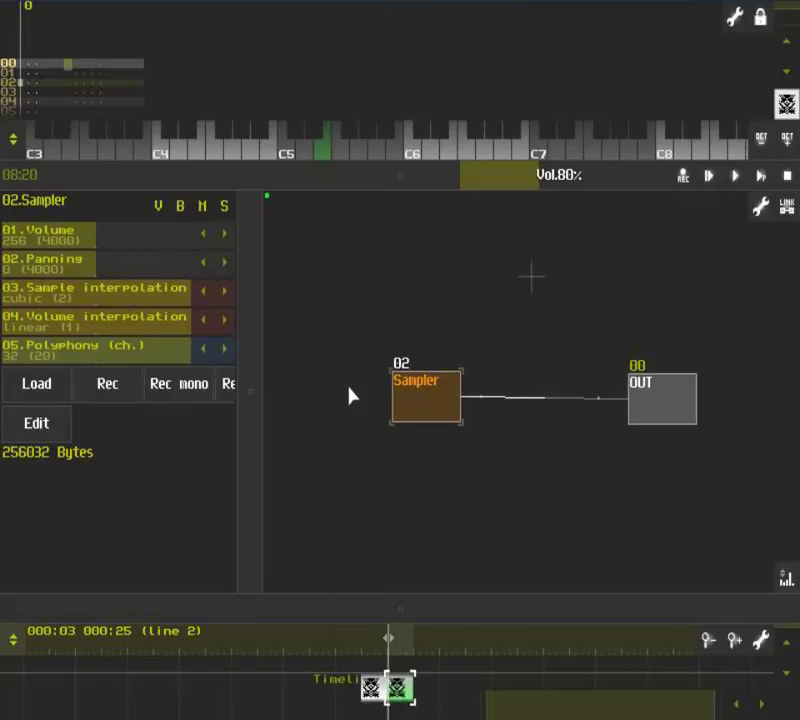
{"action": "left_click_drag", "start_coordinate": [409, 189], "coordinate": [434, 539]}
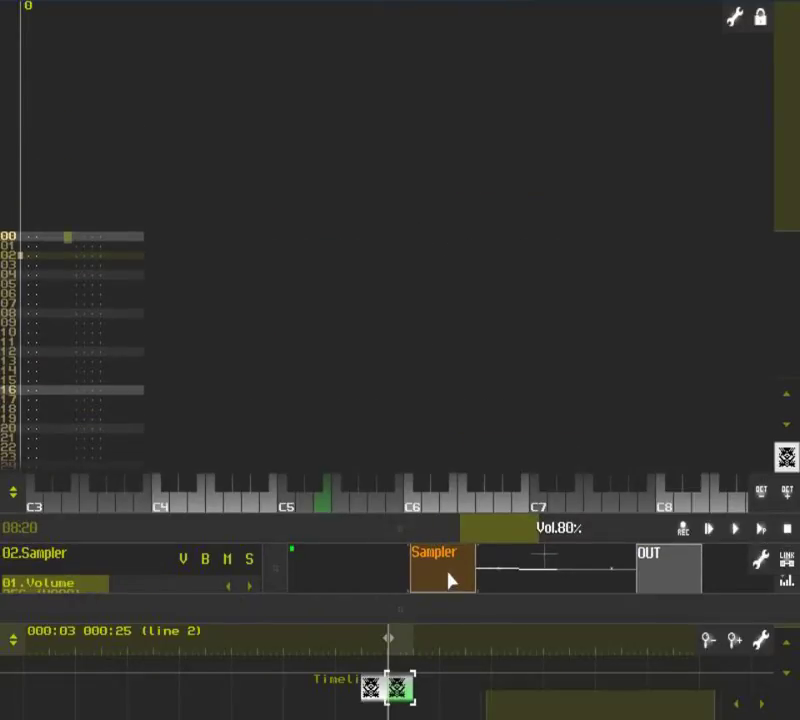
{"action": "left_click_drag", "start_coordinate": [457, 612], "coordinate": [405, 250]}
Browse the Set effect list of pattern effects, check the sample with brief playback, and reopen the list.
{"action": "left_click", "coordinate": [735, 17]}
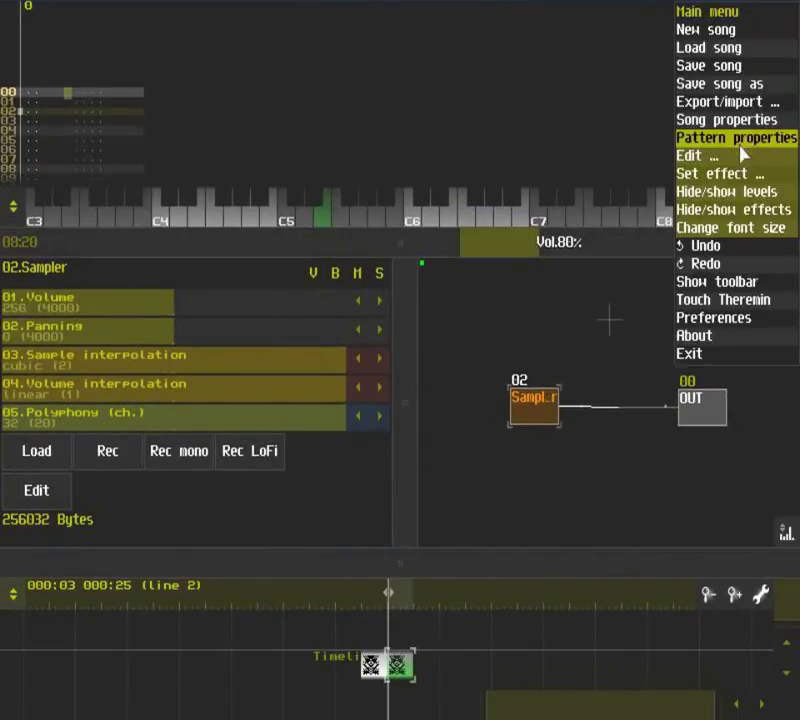
{"action": "left_click", "coordinate": [712, 173]}
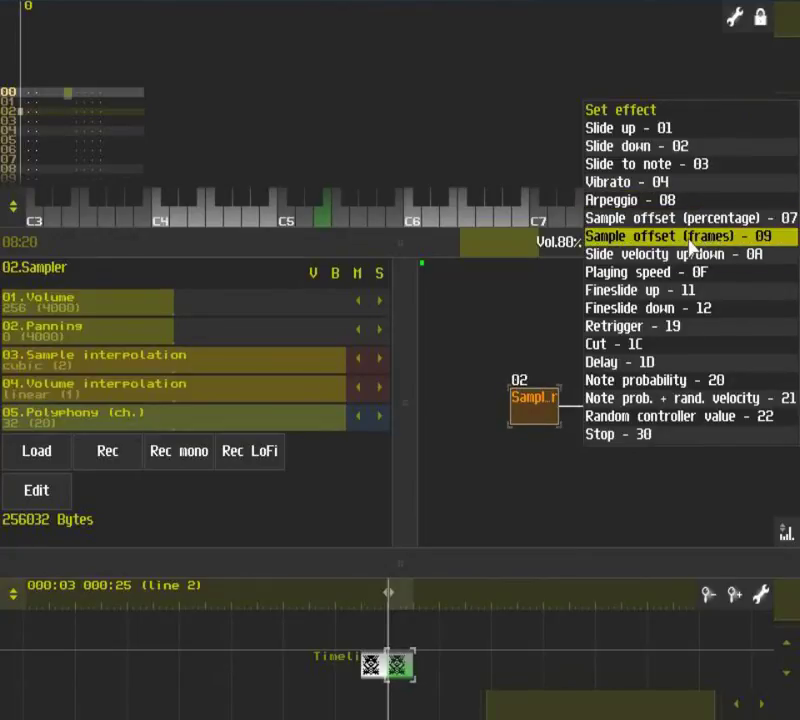
{"action": "left_click", "coordinate": [536, 418]}
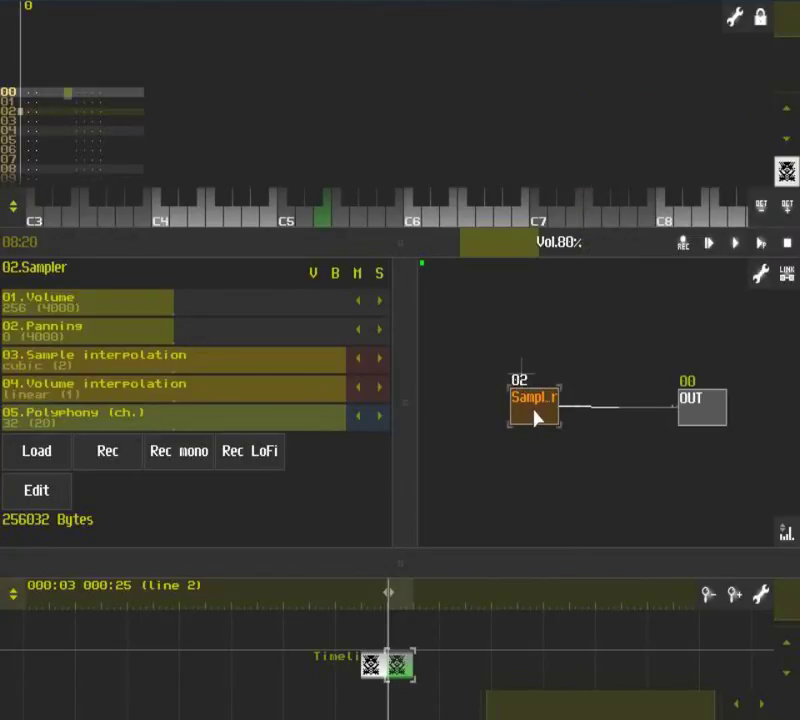
{"action": "key", "text": "space"}
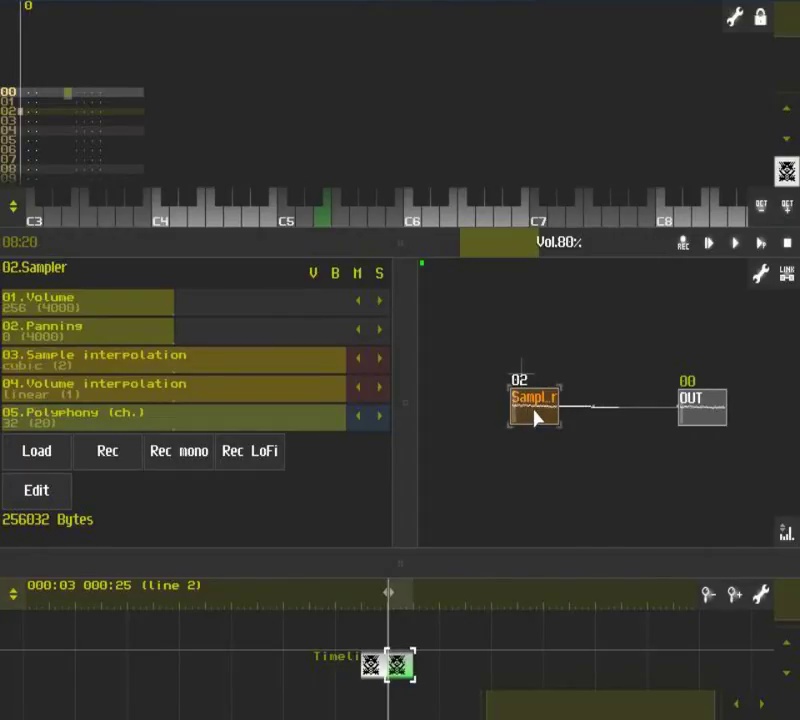
{"action": "key", "text": "space"}
{"action": "left_click", "coordinate": [734, 17]}
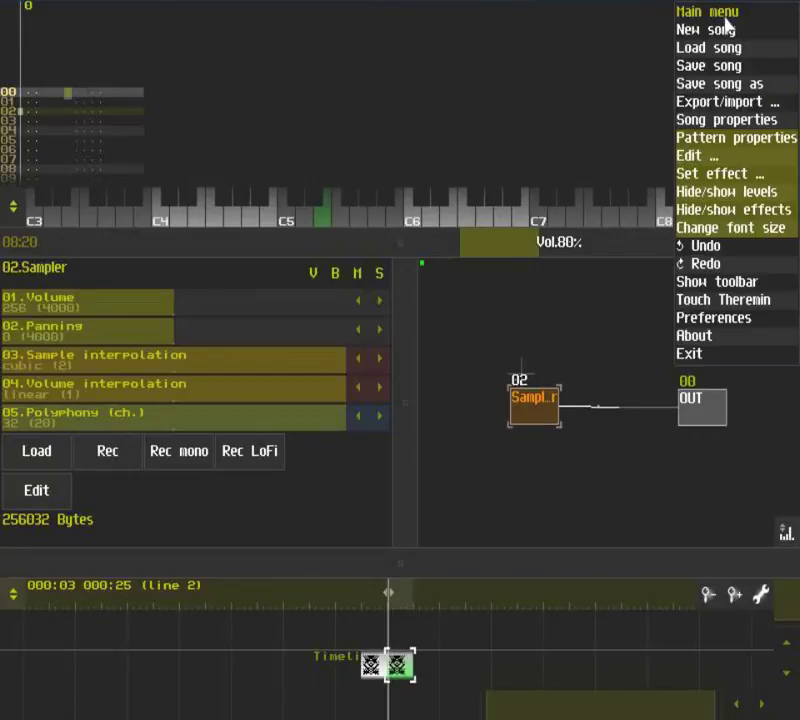
{"action": "left_click", "coordinate": [710, 174]}
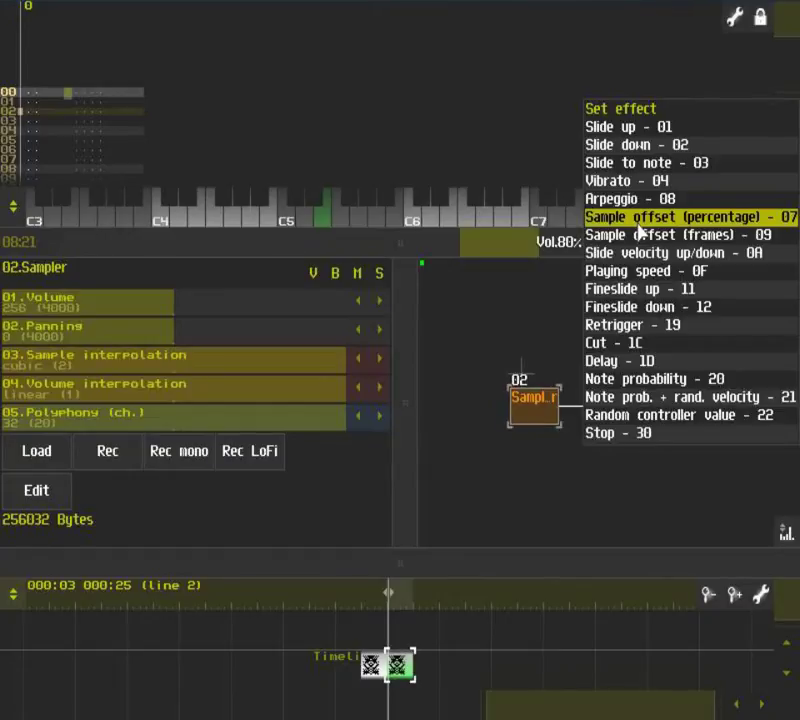
Replace row 00's Sample offset (frames) 0009 with Sample offset (percentage) 0007.
{"action": "left_click", "coordinate": [640, 234]}
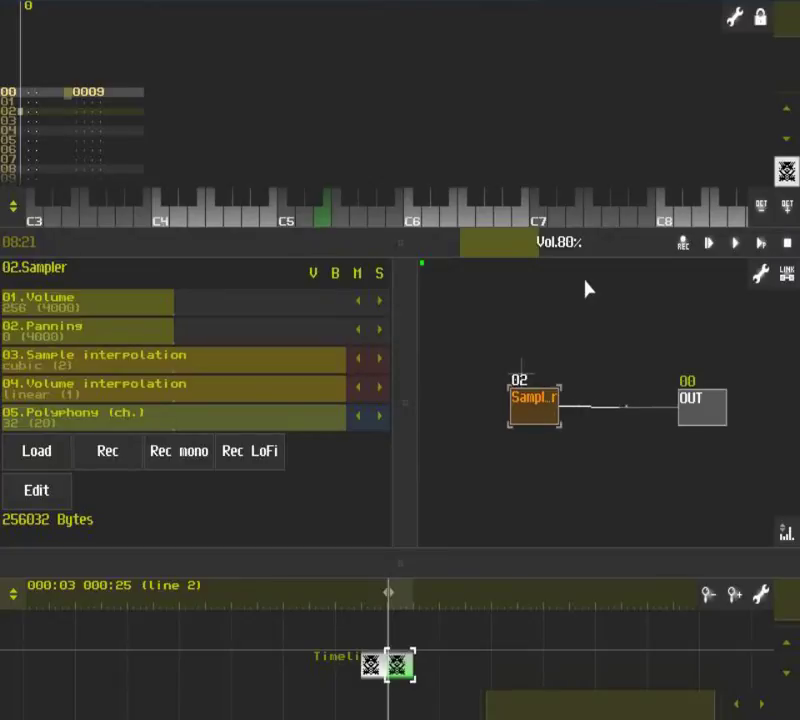
{"action": "key", "text": "ctrl+z"}
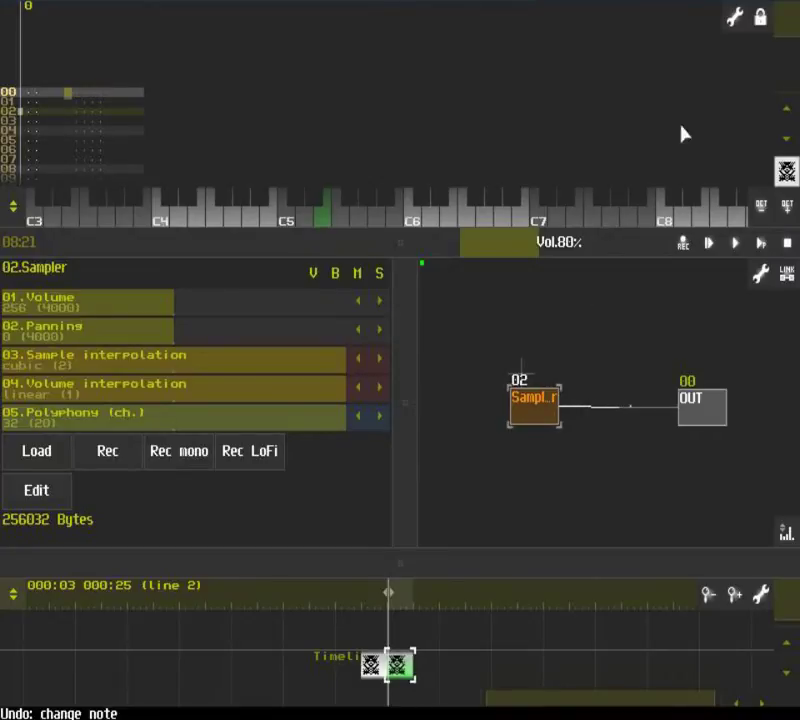
{"action": "left_click", "coordinate": [739, 17]}
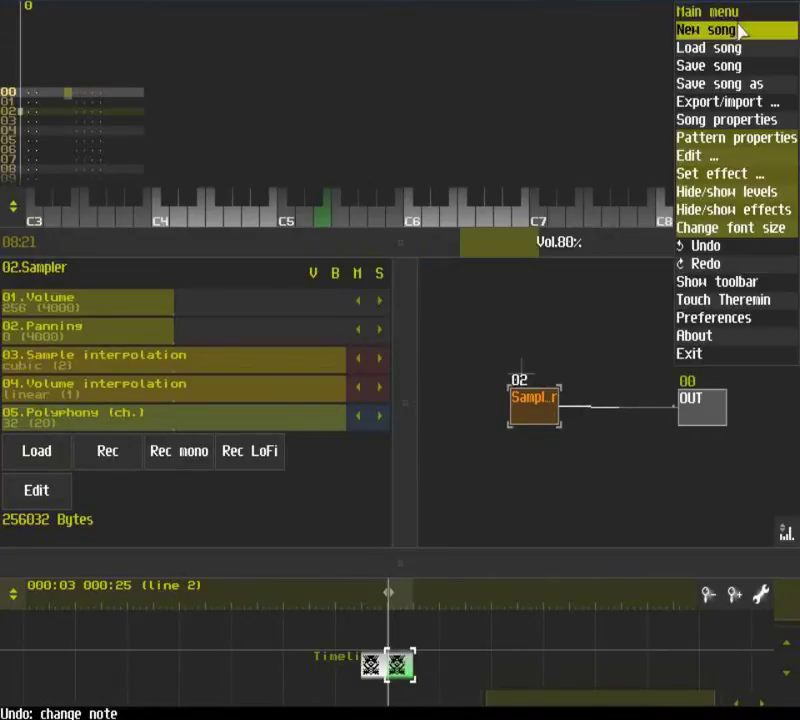
{"action": "left_click", "coordinate": [729, 175]}
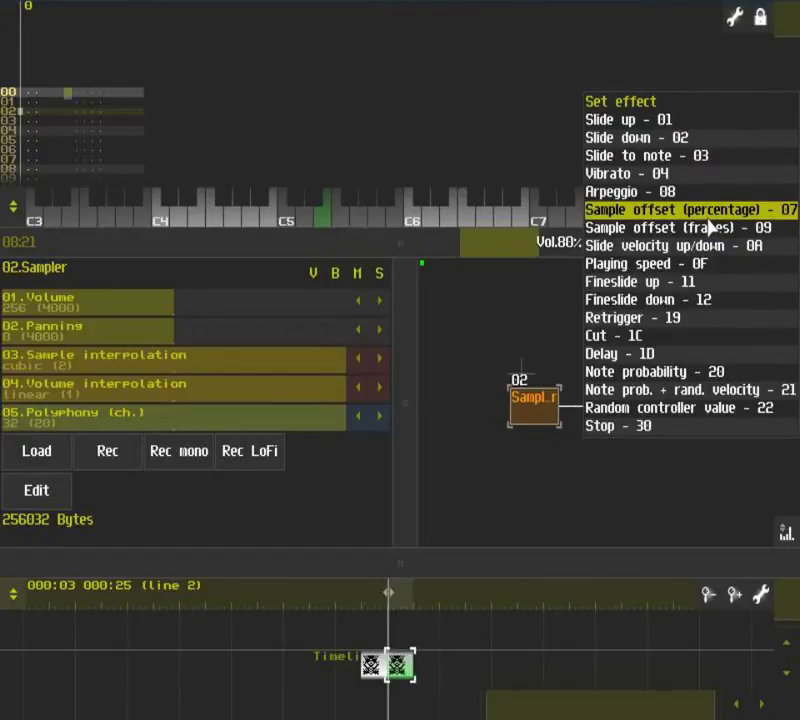
{"action": "left_click", "coordinate": [706, 214]}
Enter note E5 for the Sampler on row 00.
{"action": "left_click", "coordinate": [57, 57]}
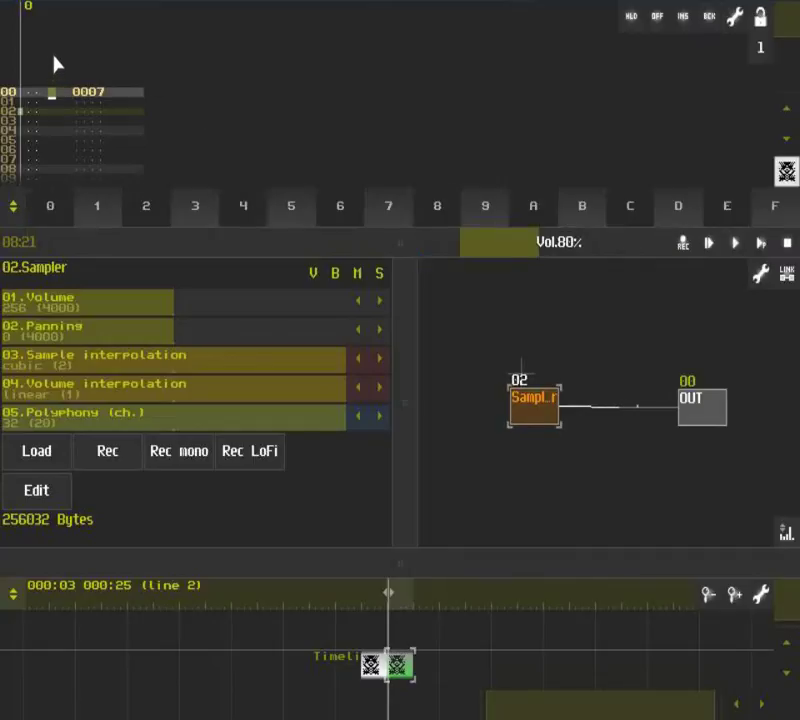
{"action": "key", "text": "e"}
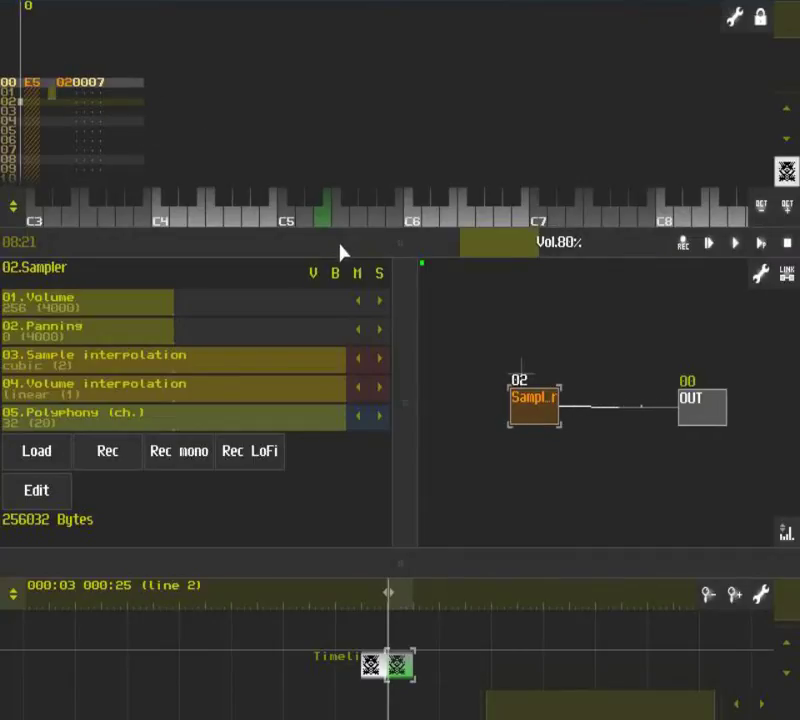
{"action": "left_click_drag", "start_coordinate": [341, 253], "coordinate": [386, 237]}
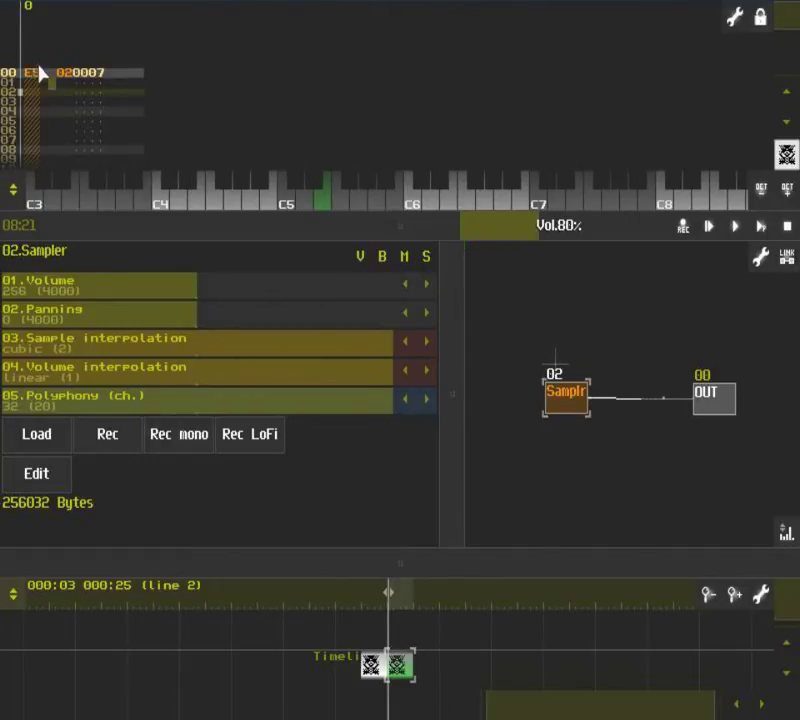
Enter effect 0007 on row 01 and paste it down the pattern rows.
{"action": "scroll", "coordinate": [117, 135], "scroll_direction": "up", "scroll_amount": 1}
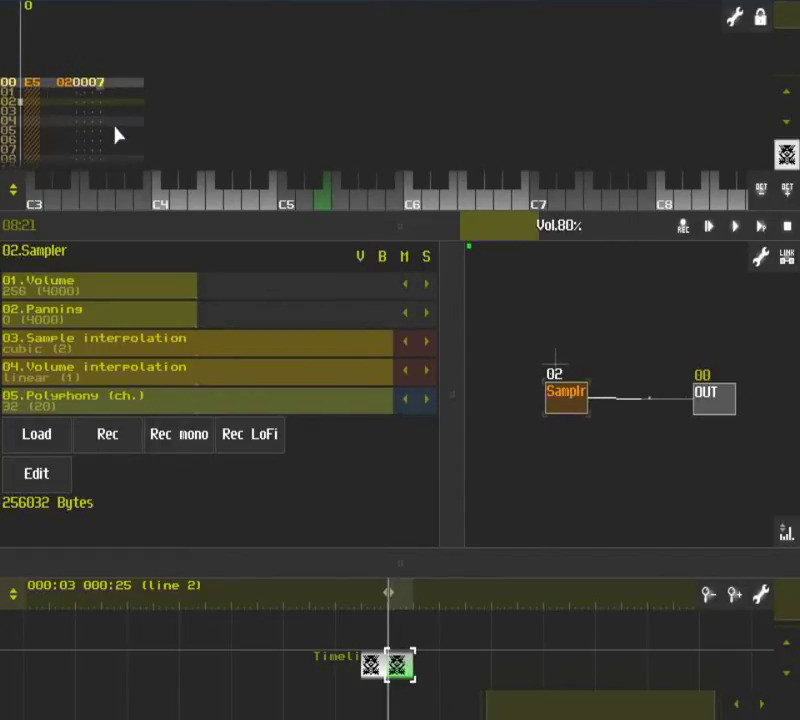
{"action": "left_click", "coordinate": [131, 74]}
{"action": "type", "text": "0007"}
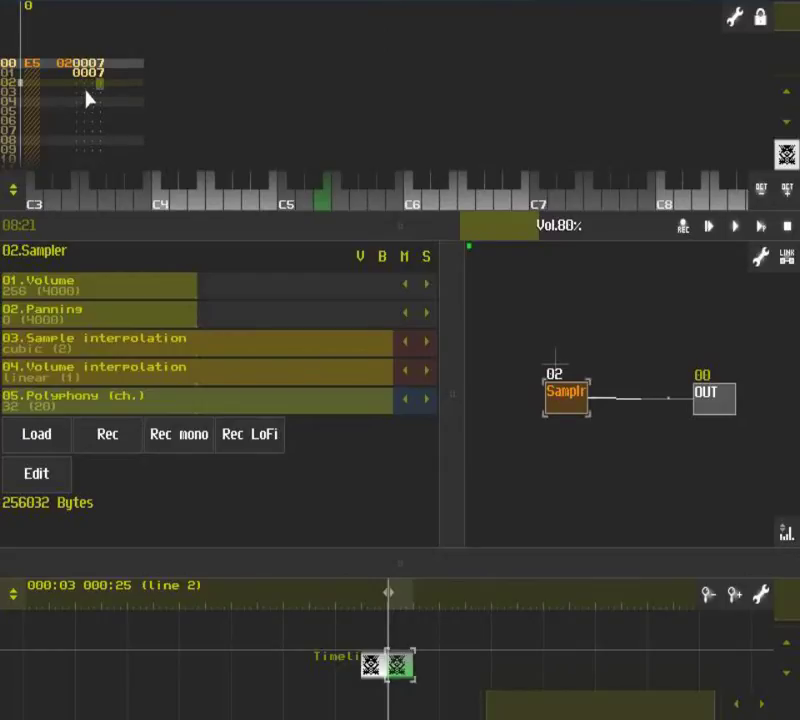
{"action": "left_click_drag", "start_coordinate": [78, 83], "coordinate": [93, 79]}
{"action": "right_click", "coordinate": [93, 80]}
{"action": "left_click", "coordinate": [98, 121]}
{"action": "left_click", "coordinate": [111, 159]}
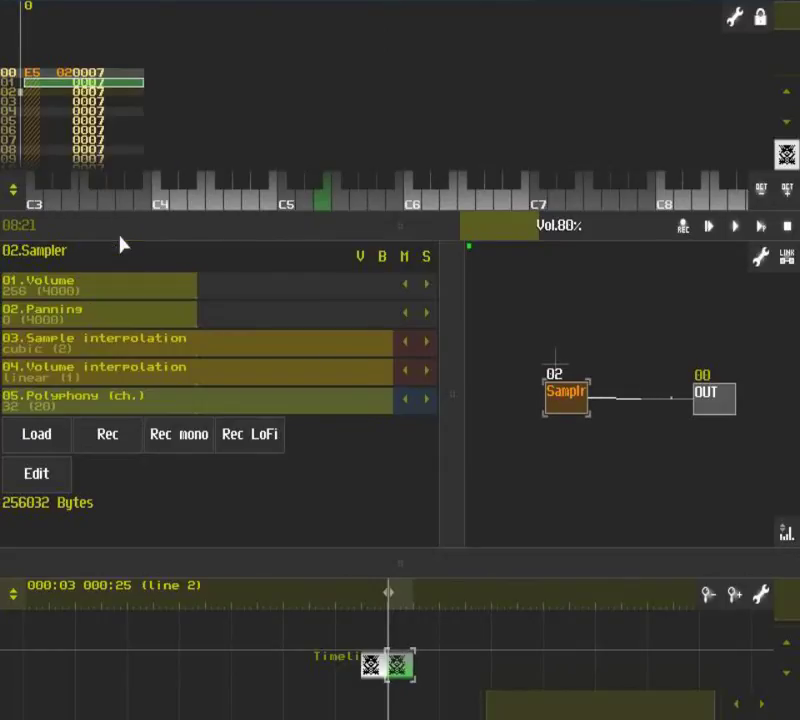
{"action": "scroll", "coordinate": [118, 71], "scroll_direction": "down", "scroll_amount": 6}
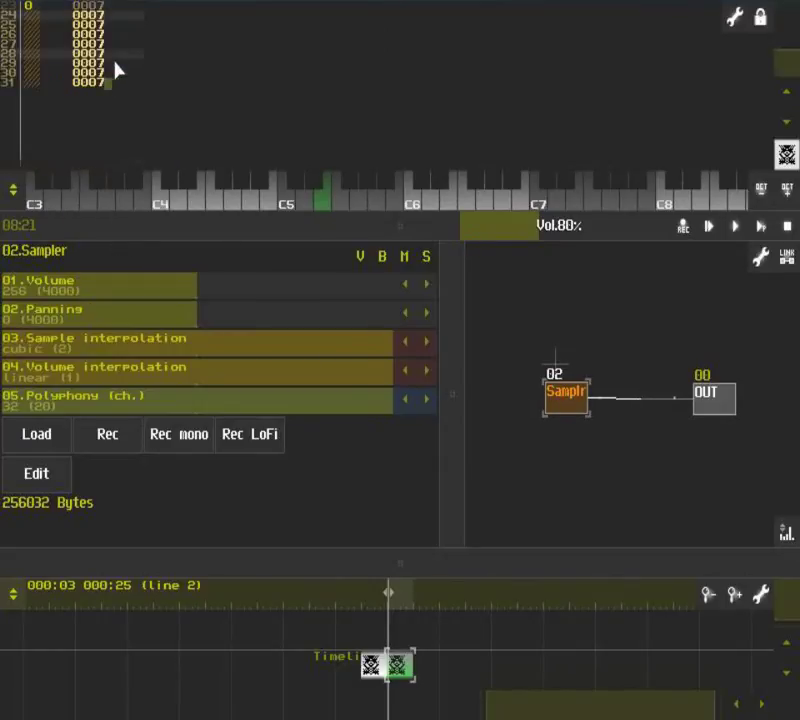
{"action": "left_click", "coordinate": [116, 66]}
Select the effect column for rows 00–31 and interpolate the offsets up to 8000.
{"action": "left_click_drag", "start_coordinate": [191, 232], "coordinate": [196, 591]}
{"action": "scroll", "coordinate": [123, 365], "scroll_direction": "up", "scroll_amount": 7}
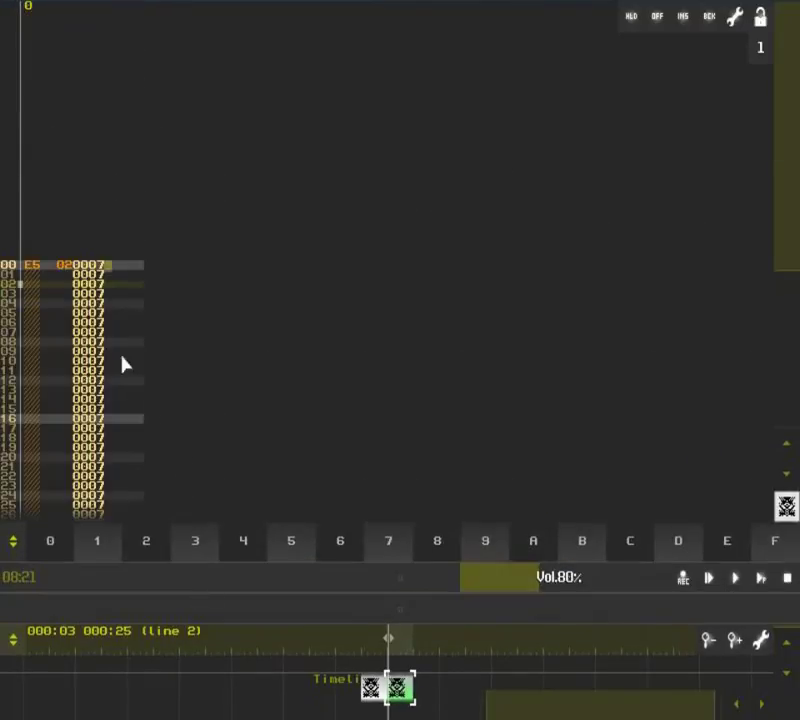
{"action": "left_click_drag", "start_coordinate": [107, 262], "coordinate": [132, 590]}
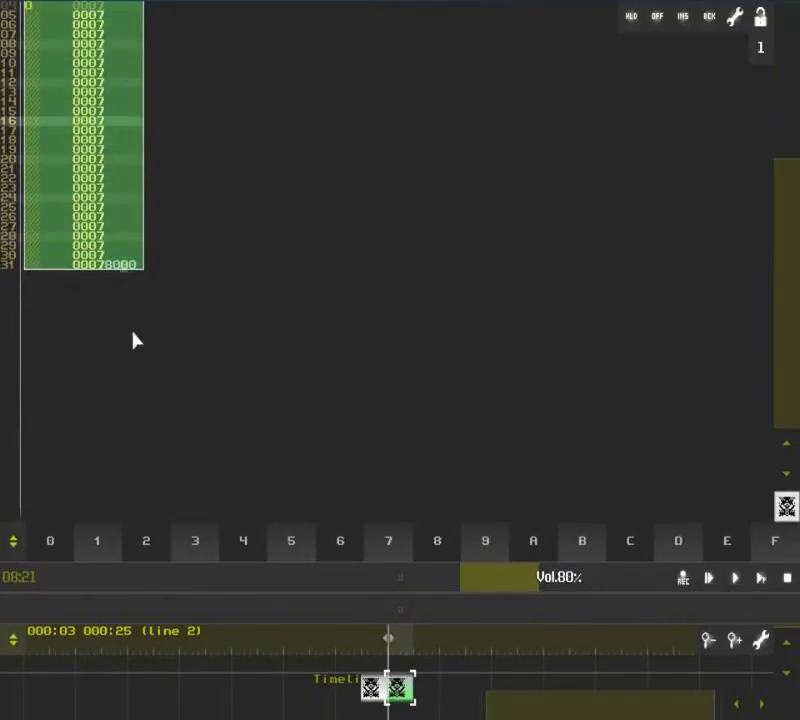
{"action": "right_click", "coordinate": [139, 218]}
{"action": "left_click", "coordinate": [155, 262]}
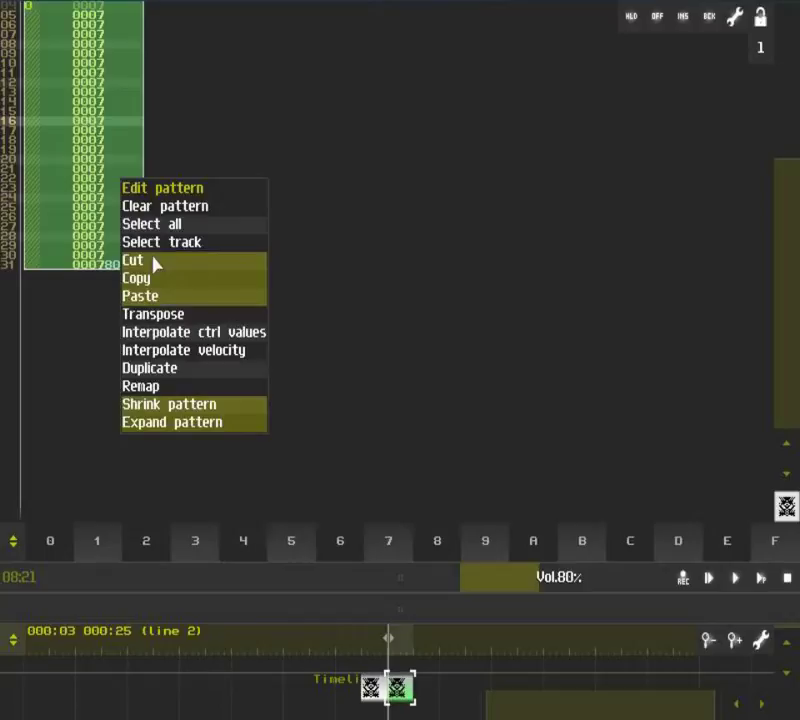
{"action": "left_click", "coordinate": [164, 352]}
{"action": "scroll", "coordinate": [169, 94], "scroll_direction": "up", "scroll_amount": 5}
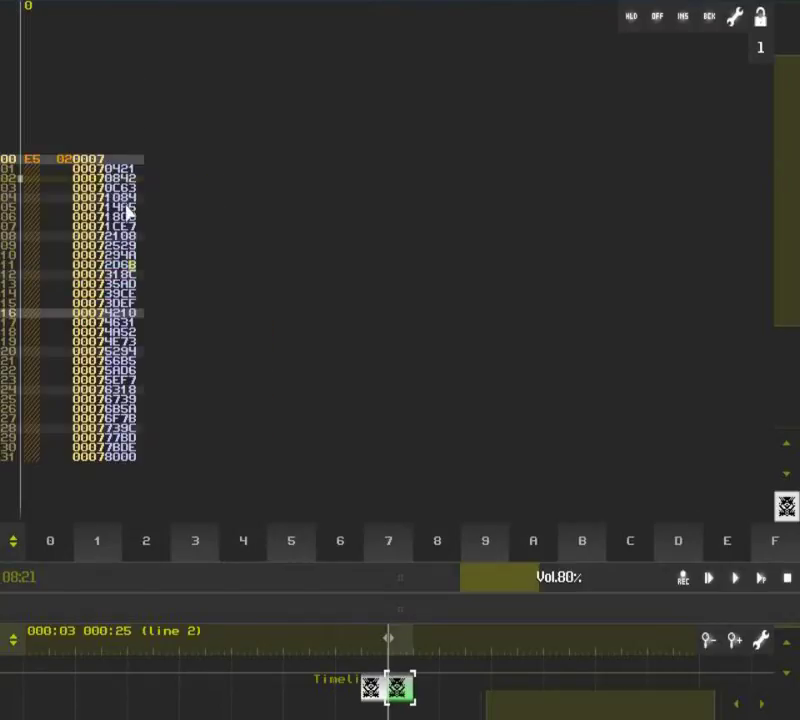
{"action": "key", "text": "Left"}
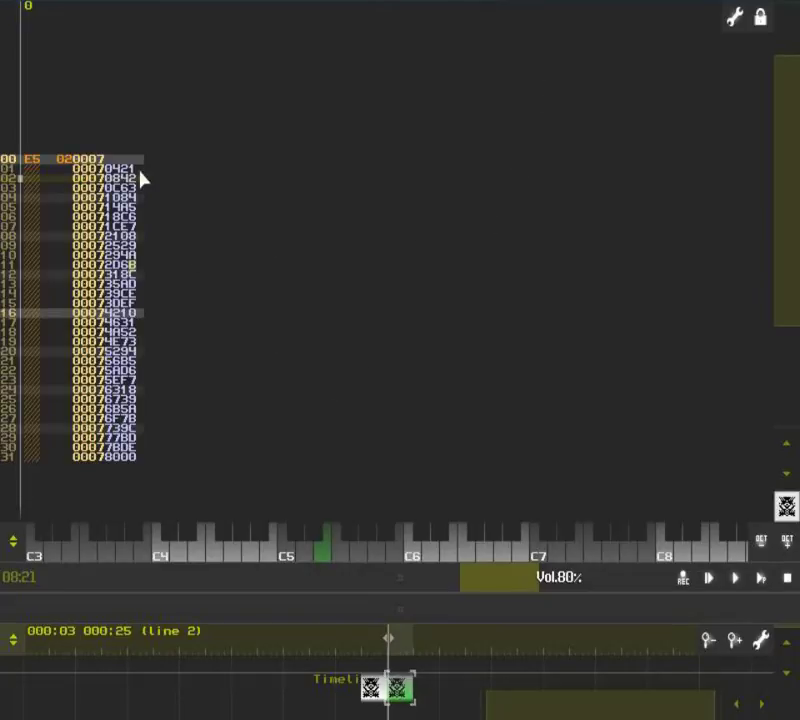
Play the pattern, replay it from line 25, then reveal the Sampler properties panel.
{"action": "left_click", "coordinate": [762, 579]}
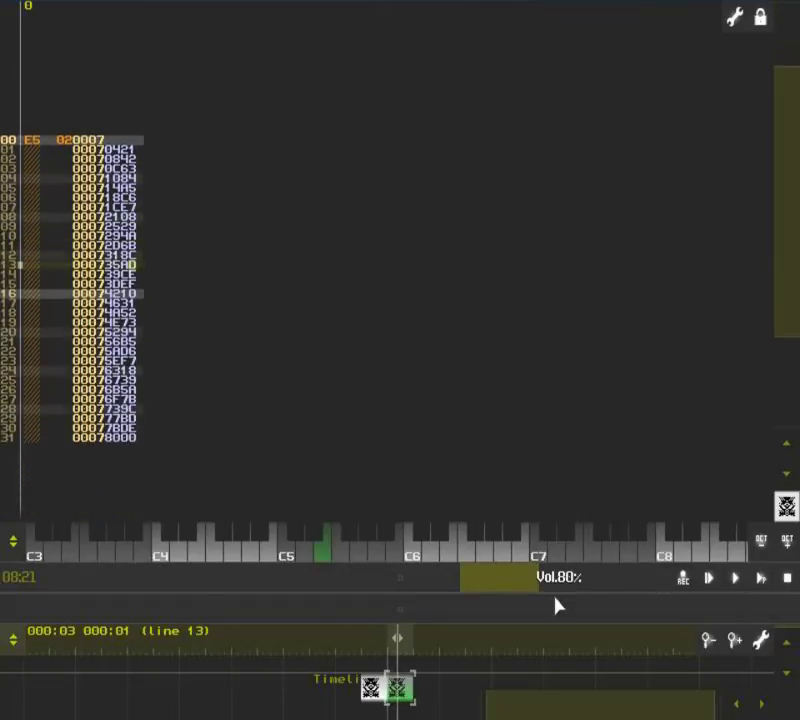
{"action": "left_click", "coordinate": [789, 578]}
{"action": "scroll", "coordinate": [134, 182], "scroll_direction": "up", "scroll_amount": 3}
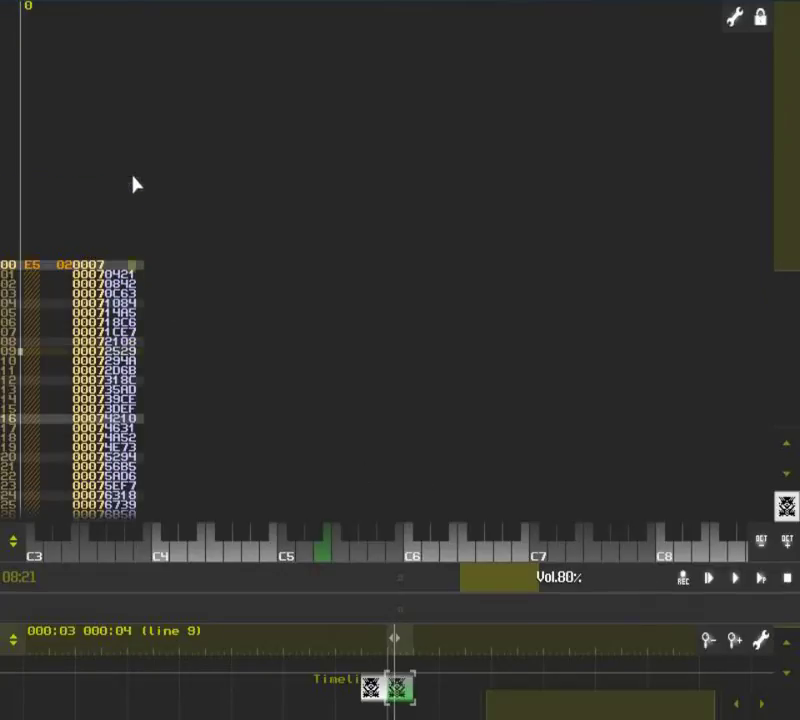
{"action": "scroll", "coordinate": [130, 312], "scroll_direction": "down", "scroll_amount": 8}
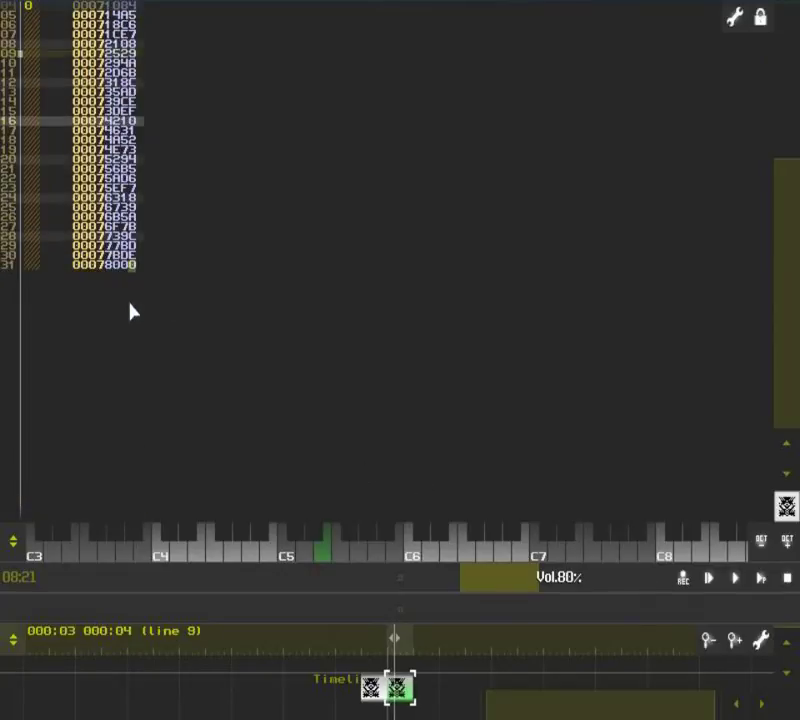
{"action": "left_click", "coordinate": [412, 640]}
{"action": "left_click", "coordinate": [738, 579]}
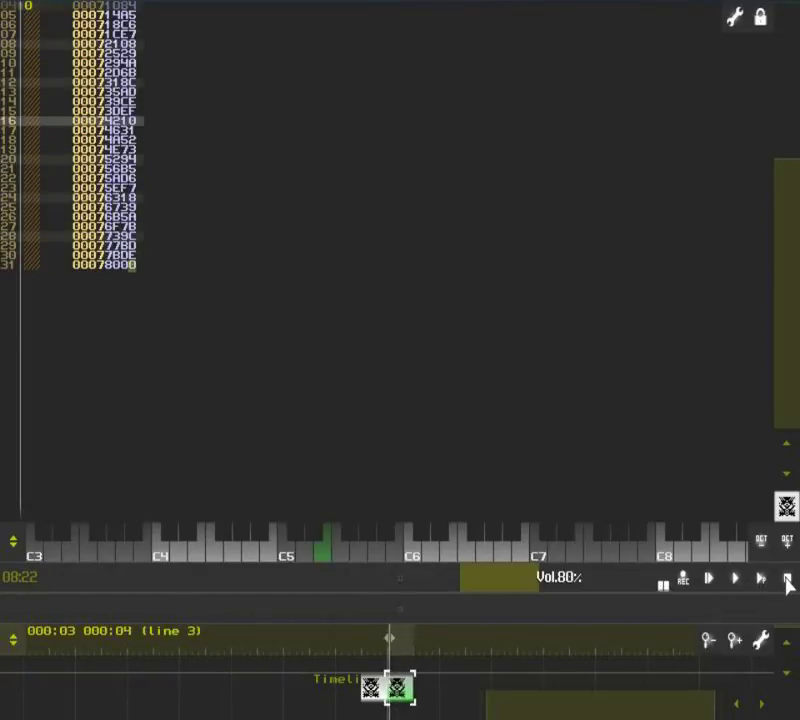
{"action": "left_click", "coordinate": [787, 580]}
{"action": "left_click_drag", "start_coordinate": [297, 566], "coordinate": [302, 307]}
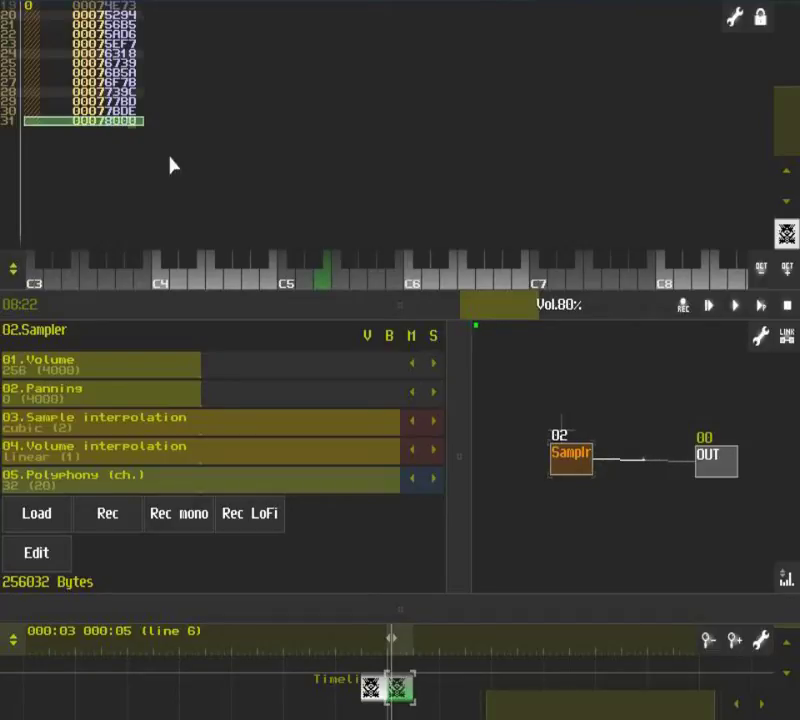
Maximize the pattern editor and re-interpolate the 0007 offsets over all 32 rows, ending at 7BDE.
{"action": "left_click_drag", "start_coordinate": [421, 318], "coordinate": [323, 630]}
{"action": "left_click_drag", "start_coordinate": [107, 277], "coordinate": [118, 284]}
{"action": "left_click", "coordinate": [119, 289]}
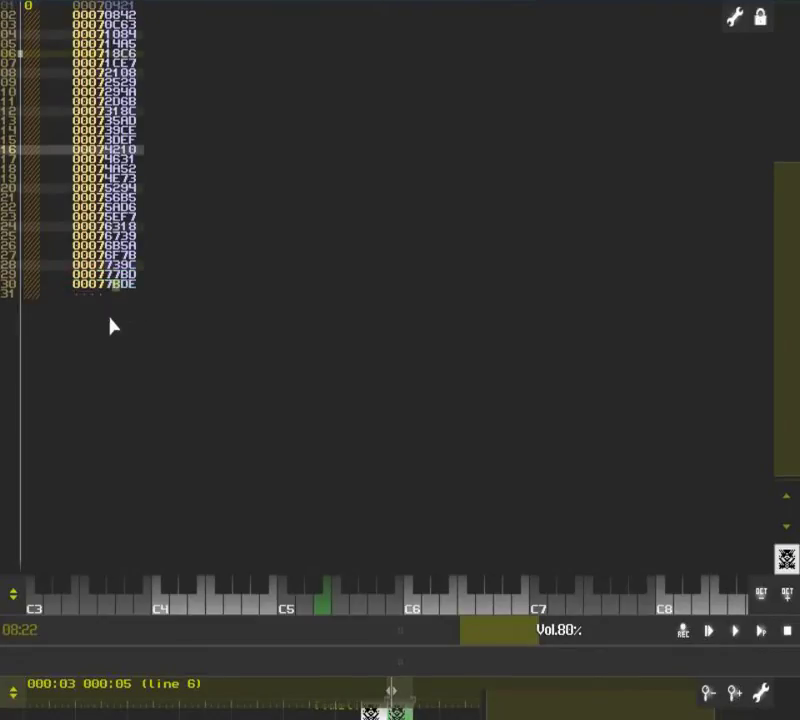
{"action": "left_click_drag", "start_coordinate": [102, 129], "coordinate": [125, 652]}
{"action": "right_click", "coordinate": [116, 345]}
{"action": "left_click", "coordinate": [140, 390]}
{"action": "left_click", "coordinate": [160, 474]}
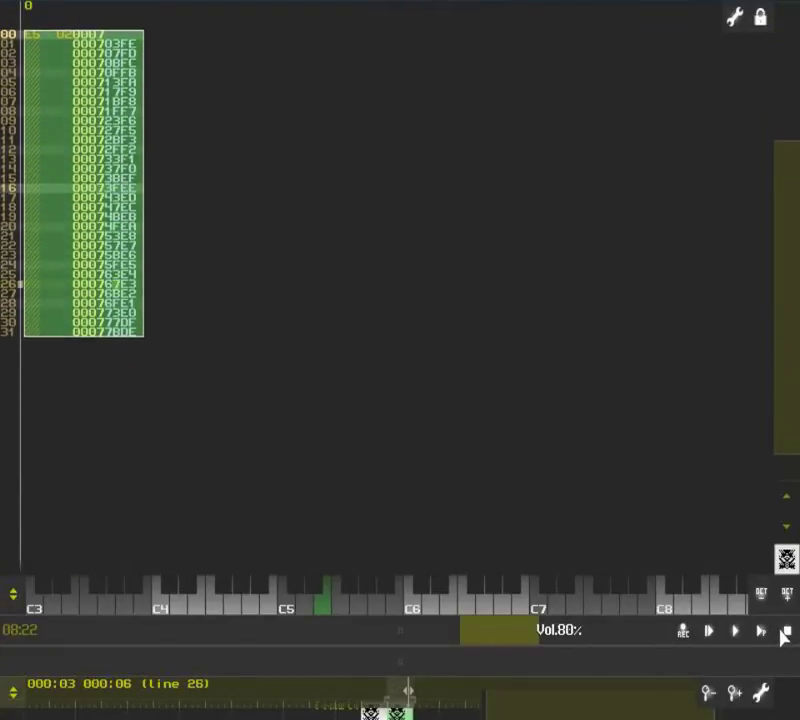
Reveal the Sampler panel and open its sample editor on the Envelopes page.
{"action": "left_click_drag", "start_coordinate": [462, 638], "coordinate": [433, 185]}
{"action": "left_click", "coordinate": [36, 421]}
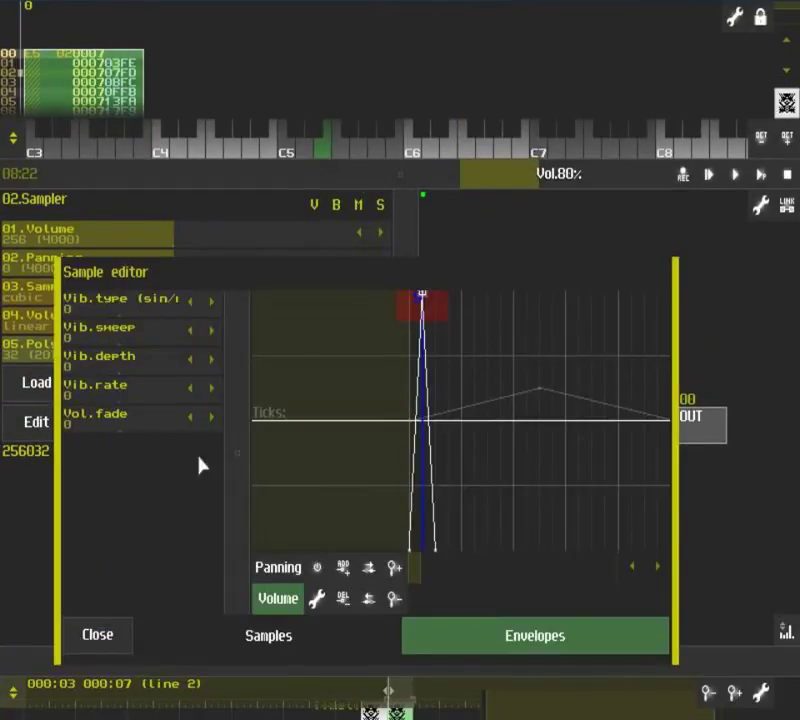
{"action": "left_click", "coordinate": [121, 634]}
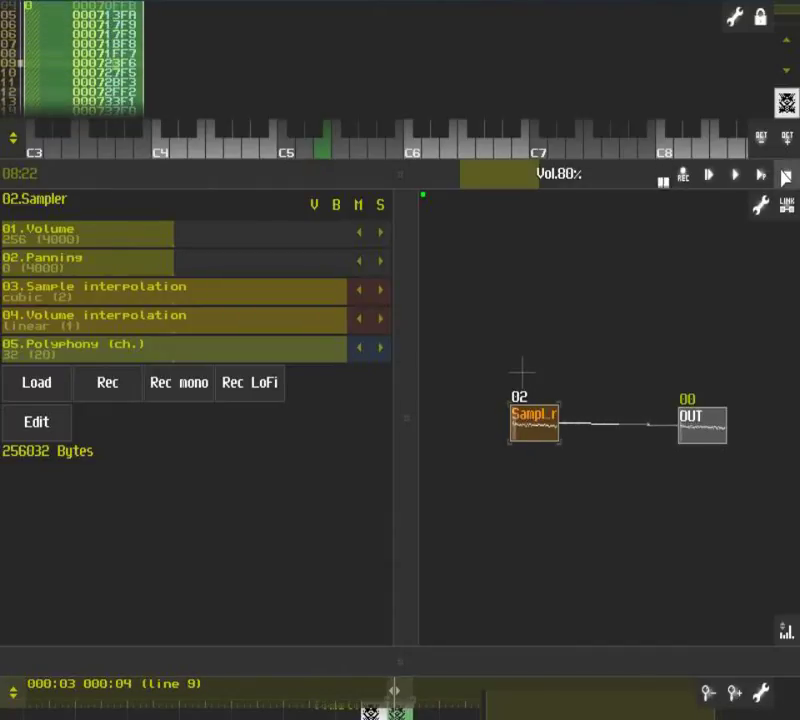
{"action": "left_click", "coordinate": [38, 428]}
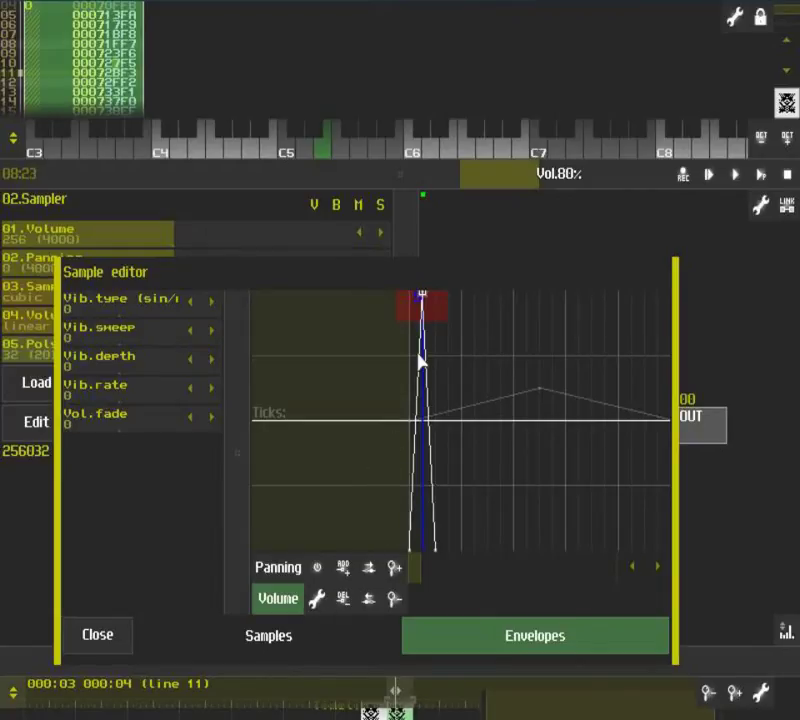
Reposition the sample editor and drag the volume envelope points into a start peak dropping to zero.
{"action": "left_click", "coordinate": [340, 648]}
{"action": "left_click", "coordinate": [478, 638]}
{"action": "left_click_drag", "start_coordinate": [57, 278], "coordinate": [176, 285]}
{"action": "left_click_drag", "start_coordinate": [358, 303], "coordinate": [280, 268]}
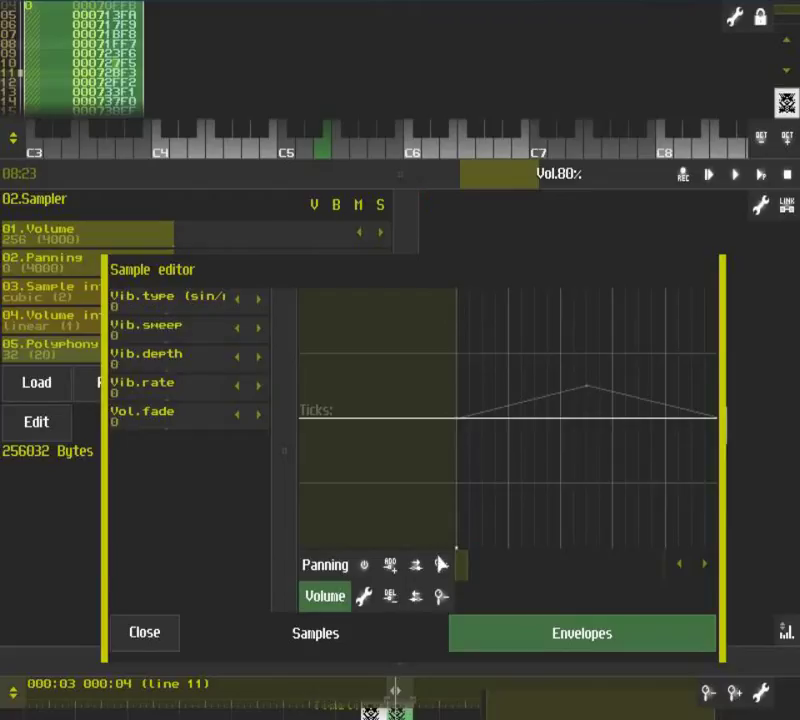
{"action": "mouse_move", "coordinate": [455, 546]}
{"action": "left_mouse_down"}
{"action": "mouse_move", "coordinate": [436, 543]}
{"action": "mouse_move", "coordinate": [454, 405]}
{"action": "mouse_move", "coordinate": [593, 423]}
{"action": "left_mouse_up"}
{"action": "mouse_move", "coordinate": [553, 537]}
{"action": "left_mouse_down"}
{"action": "mouse_move", "coordinate": [586, 245]}
{"action": "mouse_move", "coordinate": [514, 364]}
{"action": "mouse_move", "coordinate": [355, 377]}
{"action": "mouse_move", "coordinate": [426, 350]}
{"action": "left_mouse_up"}
{"action": "left_click_drag", "start_coordinate": [600, 314], "coordinate": [527, 290]}
{"action": "left_click_drag", "start_coordinate": [380, 303], "coordinate": [366, 567]}
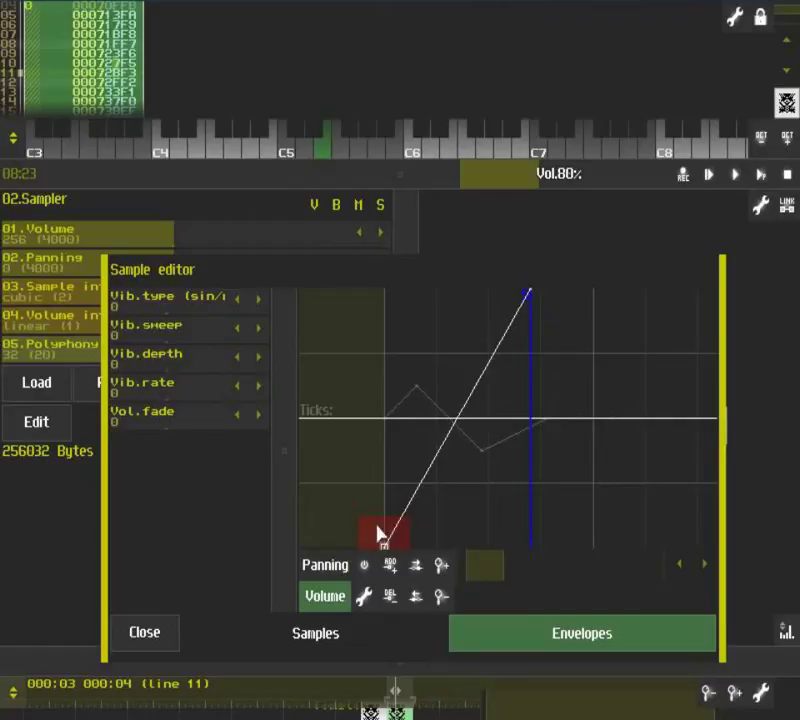
{"action": "left_click_drag", "start_coordinate": [491, 346], "coordinate": [364, 271]}
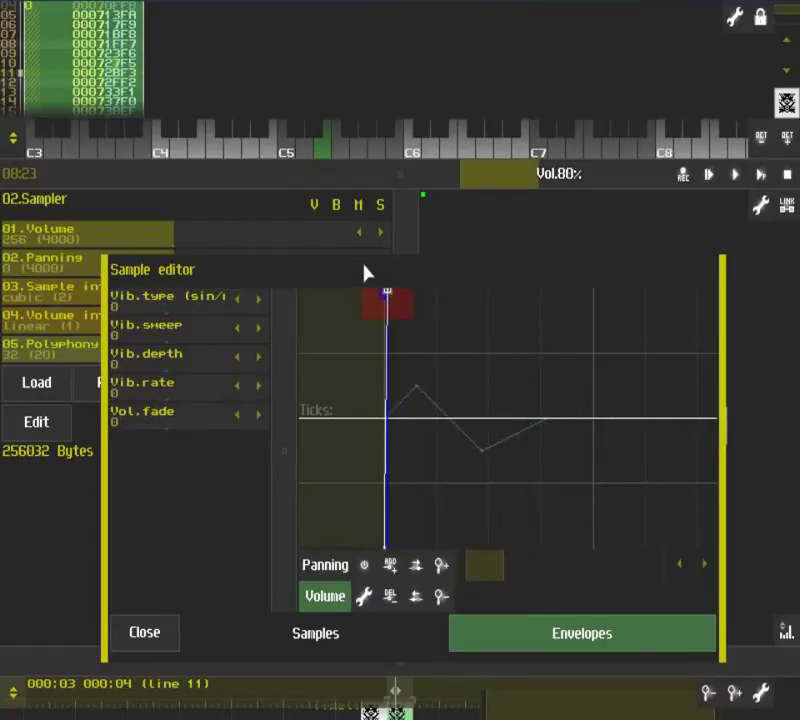
{"action": "left_click_drag", "start_coordinate": [375, 568], "coordinate": [505, 570]}
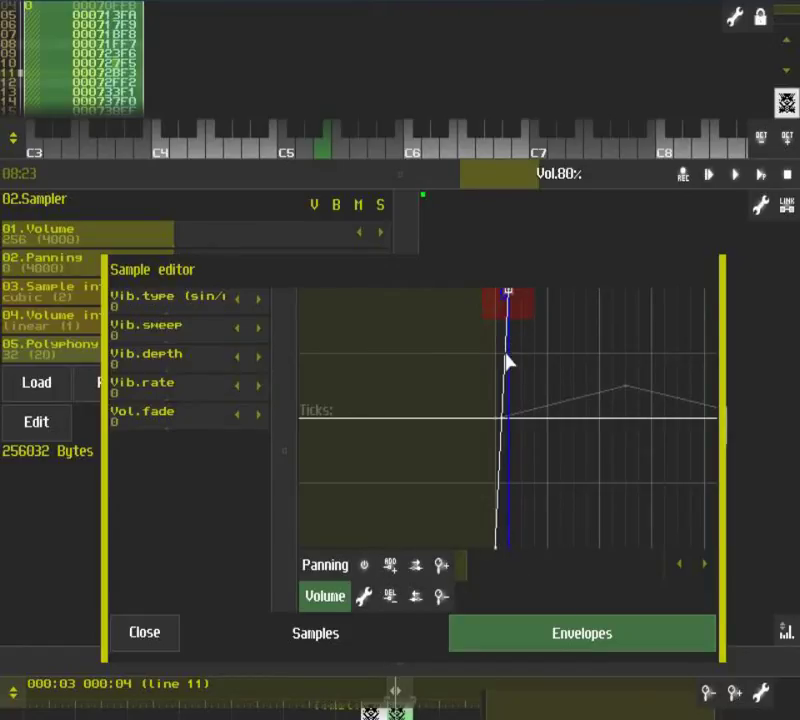
Zoom into the envelope graph and make the volume fall from peak to zero quickly.
{"action": "scroll", "coordinate": [505, 363], "scroll_direction": "down", "scroll_amount": 2}
{"action": "left_click_drag", "start_coordinate": [347, 383], "coordinate": [670, 424]}
{"action": "scroll", "coordinate": [414, 407], "scroll_direction": "up", "scroll_amount": 3}
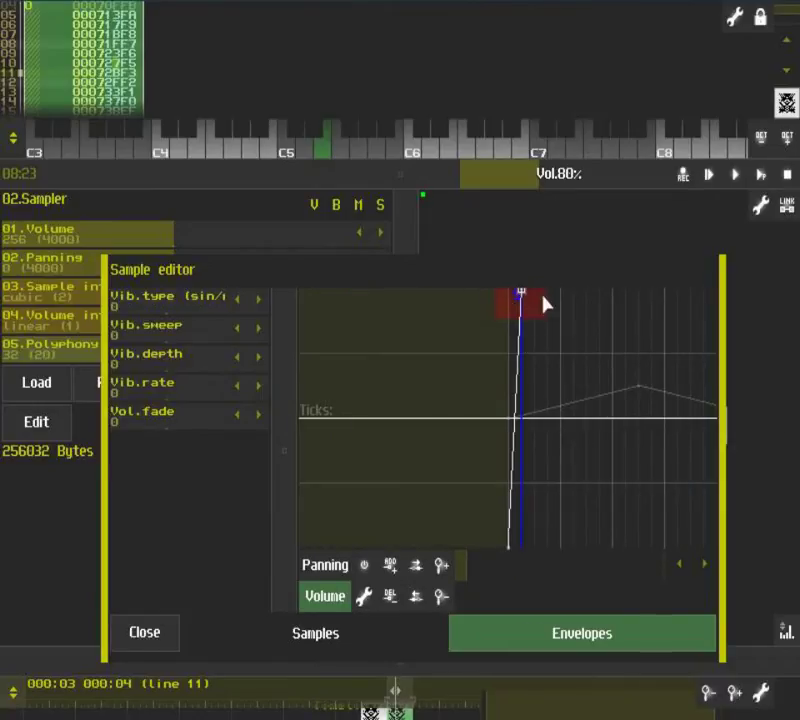
{"action": "left_click", "coordinate": [366, 565]}
{"action": "left_click", "coordinate": [391, 564]}
{"action": "left_click_drag", "start_coordinate": [545, 420], "coordinate": [492, 503]}
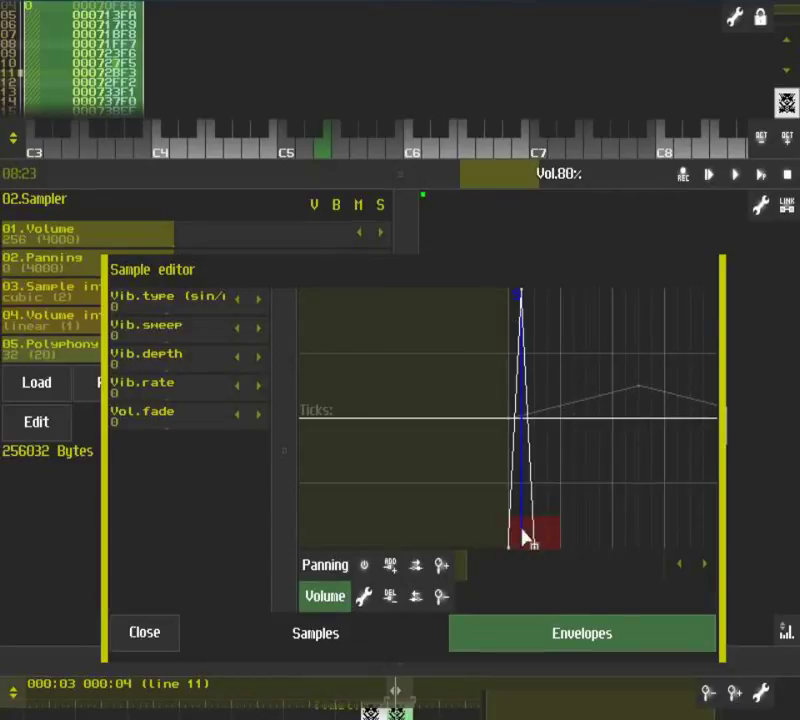
Set the envelope's sustain point on the peak, enable the volume envelope, and play the pattern.
{"action": "left_click", "coordinate": [520, 315]}
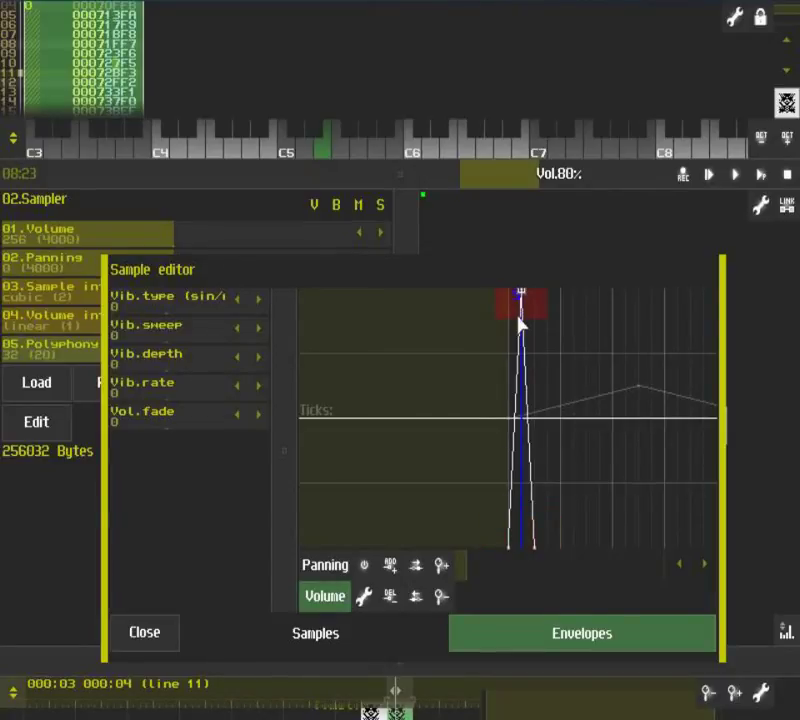
{"action": "left_click", "coordinate": [365, 597]}
{"action": "left_click", "coordinate": [388, 680]}
{"action": "left_click", "coordinate": [365, 597]}
{"action": "left_click", "coordinate": [390, 690]}
{"action": "left_click", "coordinate": [365, 597]}
{"action": "left_click", "coordinate": [410, 609]}
{"action": "left_click", "coordinate": [365, 566]}
{"action": "left_click", "coordinate": [762, 174]}
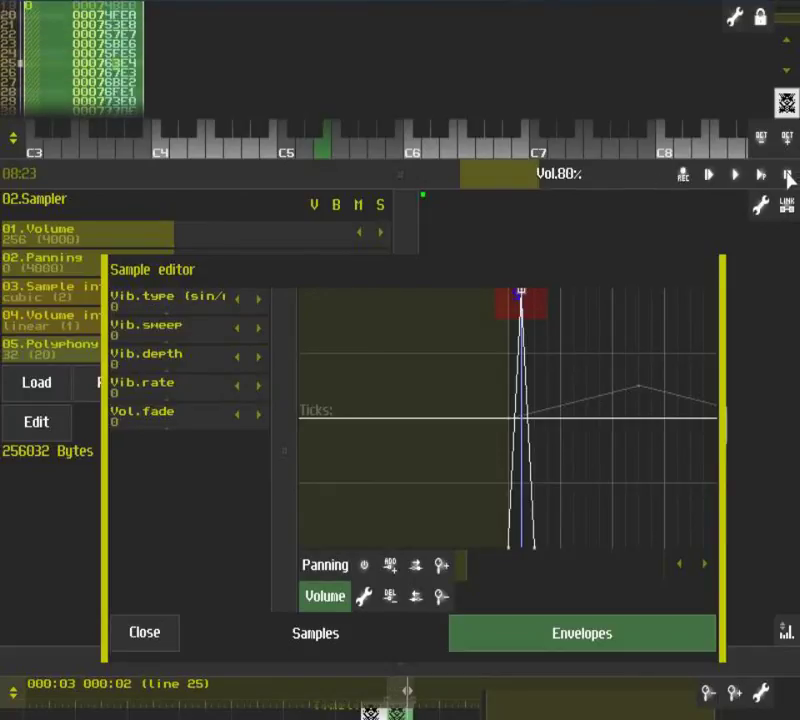
Close the sample editor, enter E5 Sampler notes from row 01 down to row 31, and replay.
{"action": "left_click", "coordinate": [170, 628]}
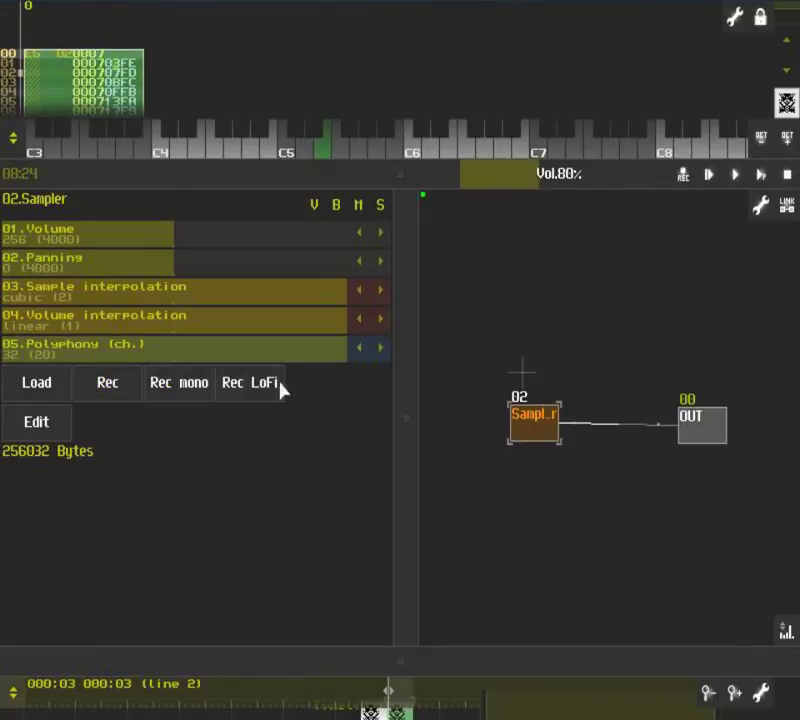
{"action": "left_click_drag", "start_coordinate": [400, 176], "coordinate": [396, 621]}
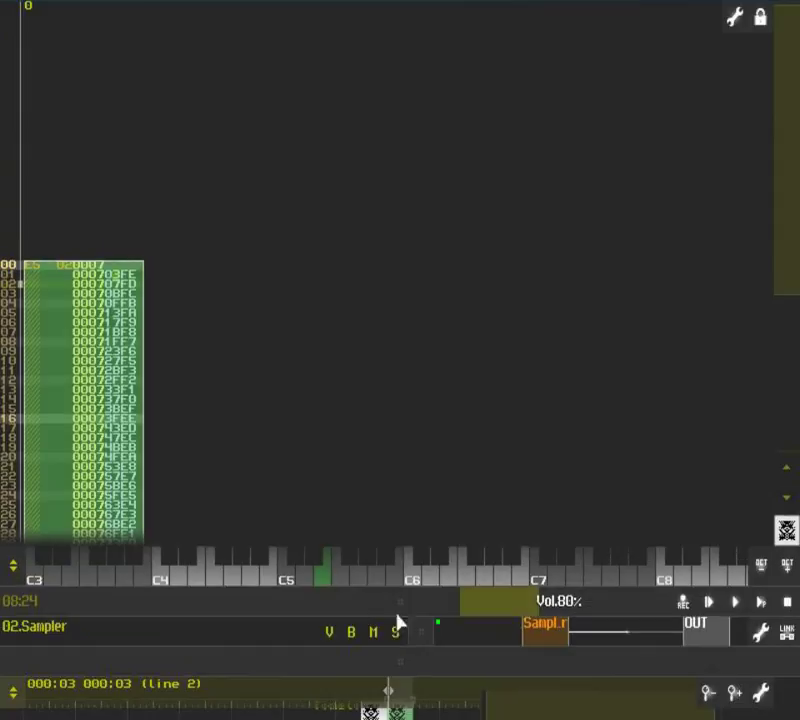
{"action": "left_click", "coordinate": [44, 280]}
{"action": "left_click", "coordinate": [30, 277]}
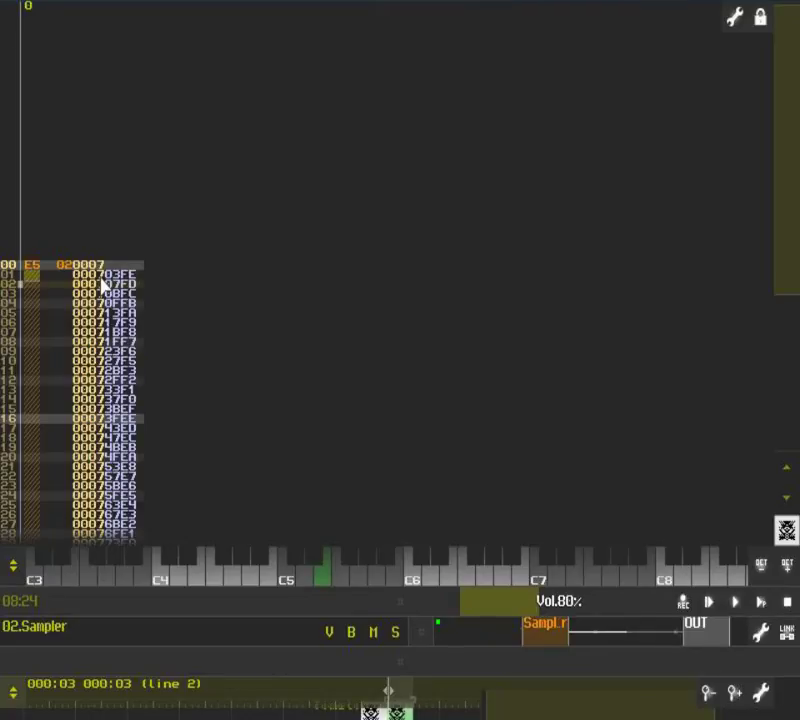
{"action": "key", "text": "e"}
{"action": "key", "text": "e"}
{"action": "key", "text": "e"}
{"action": "key", "text": "e"}
{"action": "key", "text": "e"}
{"action": "key", "text": "e"}
{"action": "key", "text": "e"}
{"action": "key", "text": "e"}
{"action": "key", "text": "e"}
{"action": "key", "text": "e"}
{"action": "key", "text": "e"}
{"action": "key", "text": "e"}
{"action": "key", "text": "e"}
{"action": "key", "text": "e"}
{"action": "key", "text": "e"}
{"action": "key", "text": "e"}
{"action": "key", "text": "e"}
{"action": "key", "text": "e"}
{"action": "key", "text": "e"}
{"action": "key", "text": "e"}
{"action": "key", "text": "e"}
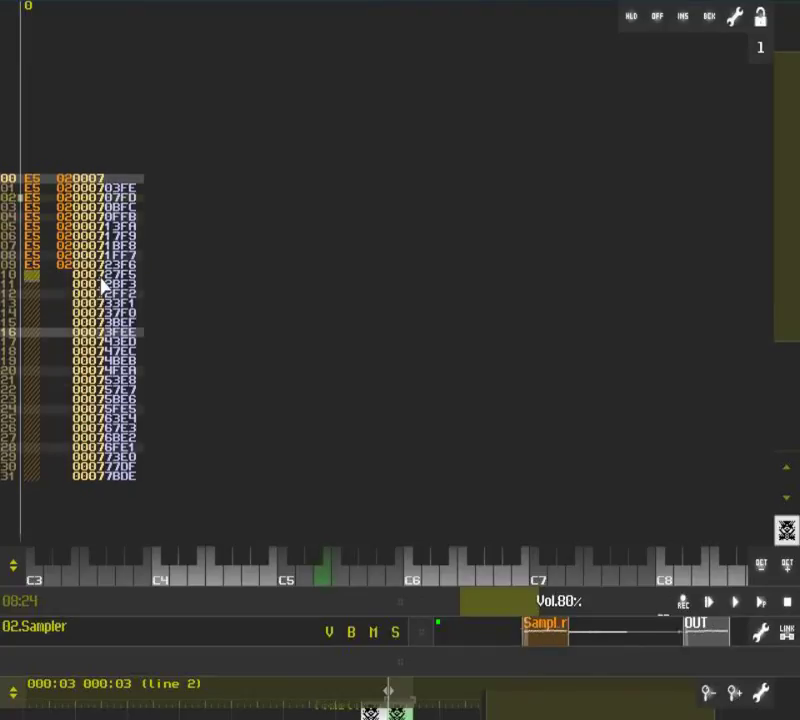
{"action": "key", "text": "e"}
{"action": "key", "text": "e"}
{"action": "key", "text": "e"}
{"action": "key", "text": "e"}
{"action": "key", "text": "e"}
{"action": "key", "text": "e"}
{"action": "key", "text": "e"}
{"action": "key", "text": "e"}
{"action": "key", "text": "e"}
{"action": "key", "text": "e"}
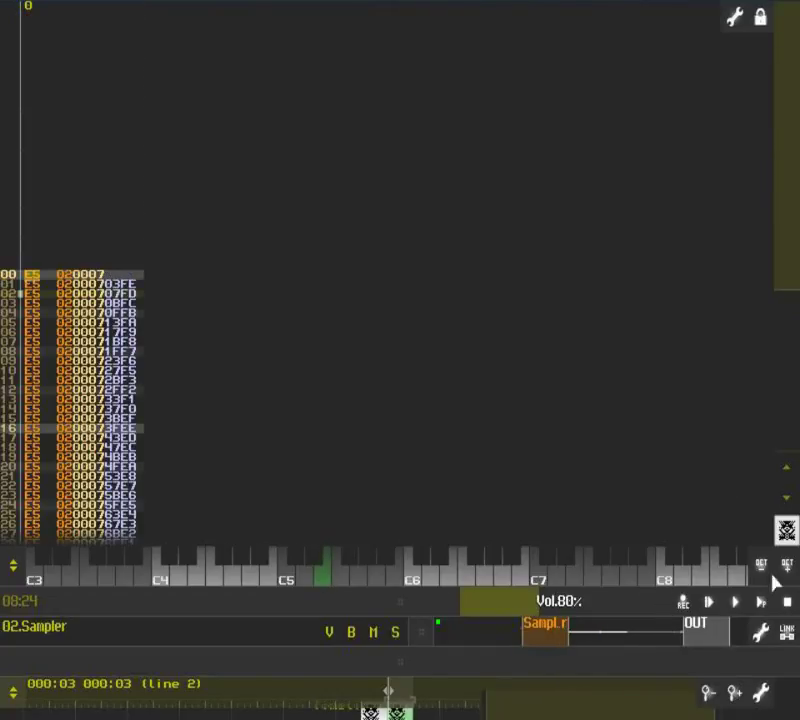
{"action": "left_click", "coordinate": [762, 604]}
{"action": "left_click_drag", "start_coordinate": [377, 613], "coordinate": [787, 597]}
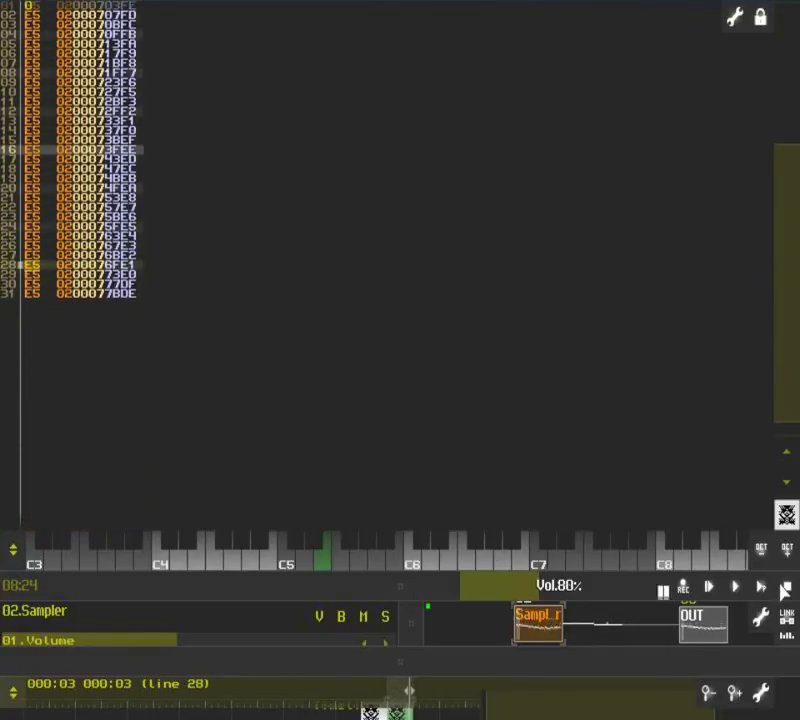
Try tempo changes on the Song properties BPM slider during playback, then close it and stop.
{"action": "left_click", "coordinate": [785, 590]}
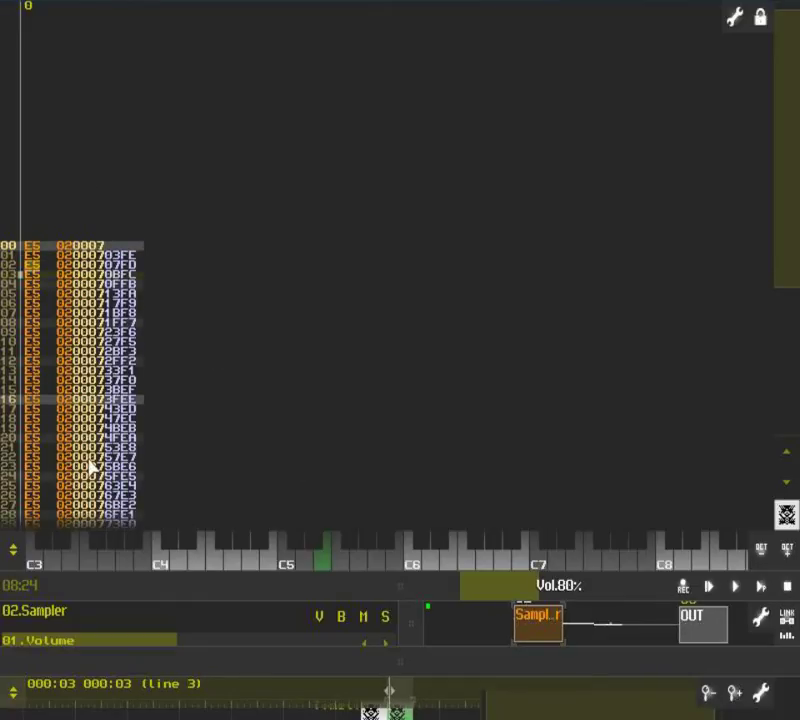
{"action": "left_click", "coordinate": [734, 16]}
{"action": "left_click", "coordinate": [727, 119]}
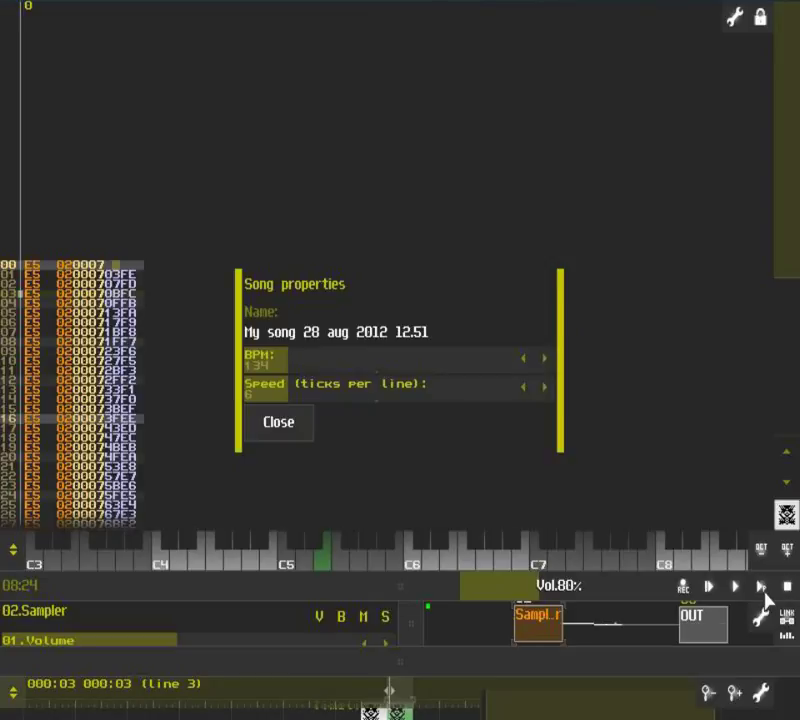
{"action": "left_click", "coordinate": [761, 587]}
{"action": "mouse_move", "coordinate": [320, 366]}
{"action": "left_mouse_down"}
{"action": "mouse_move", "coordinate": [291, 367]}
{"action": "mouse_move", "coordinate": [395, 375]}
{"action": "mouse_move", "coordinate": [313, 380]}
{"action": "left_mouse_up"}
{"action": "left_click", "coordinate": [277, 423]}
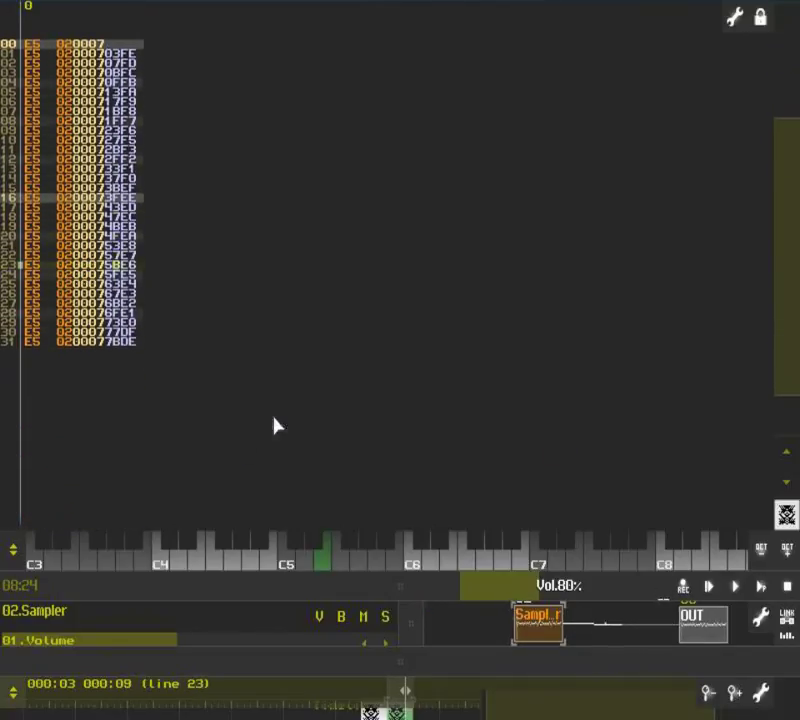
{"action": "left_click", "coordinate": [787, 587]}
Select the whole pattern and open the Transpose dialog.
{"action": "key", "text": "ctrl+a"}
{"action": "scroll", "coordinate": [93, 488], "scroll_direction": "down", "scroll_amount": 5}
{"action": "right_click", "coordinate": [115, 306]}
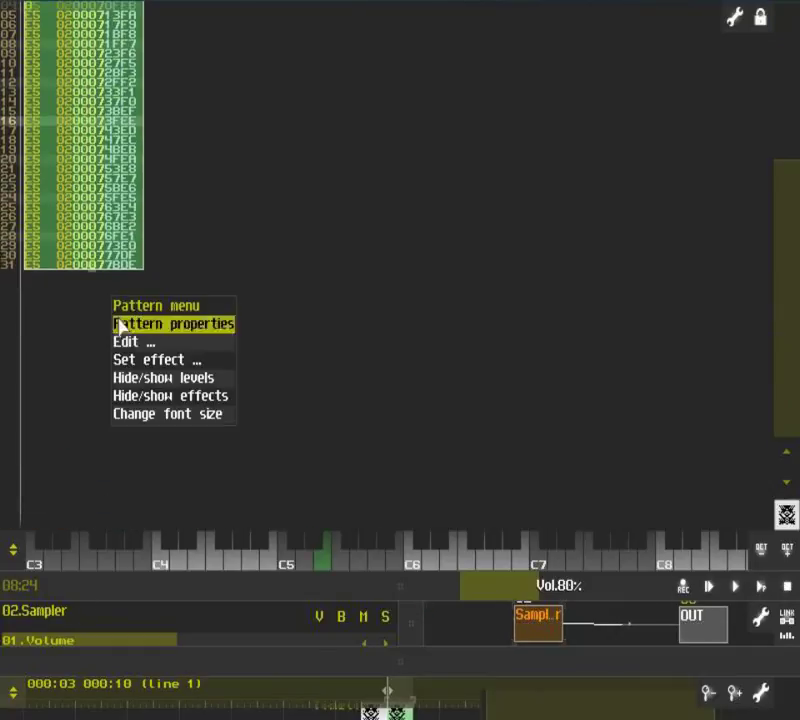
{"action": "left_click", "coordinate": [118, 341]}
{"action": "left_click", "coordinate": [144, 398]}
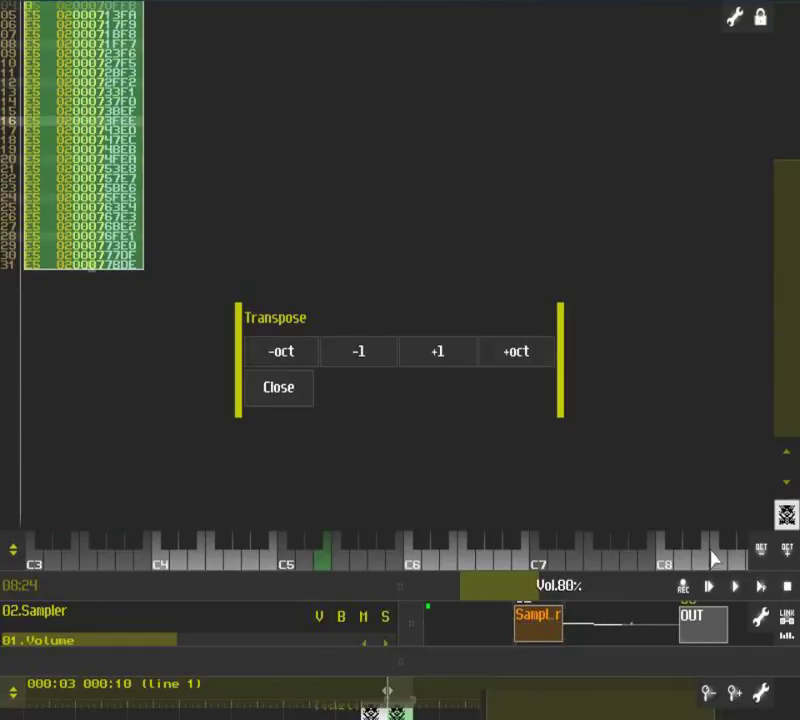
While playing, transpose the notes down from E5 to B4, close the dialog and stop playback.
{"action": "key", "text": "space"}
{"action": "left_click", "coordinate": [462, 355]}
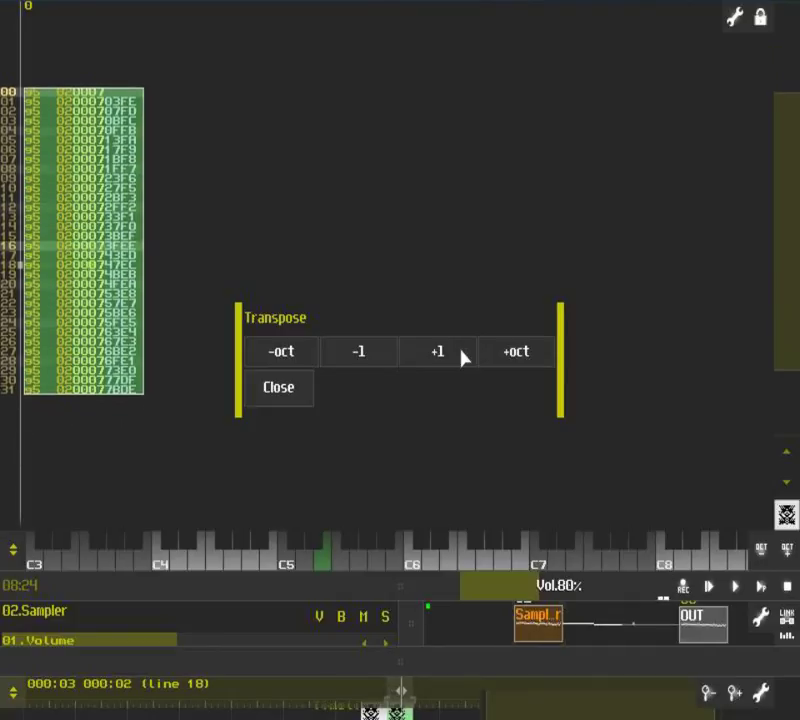
{"action": "left_click", "coordinate": [389, 357]}
{"action": "left_click", "coordinate": [389, 357]}
{"action": "left_click", "coordinate": [389, 357]}
{"action": "left_click", "coordinate": [389, 357]}
{"action": "left_click", "coordinate": [389, 357]}
{"action": "left_click", "coordinate": [389, 357]}
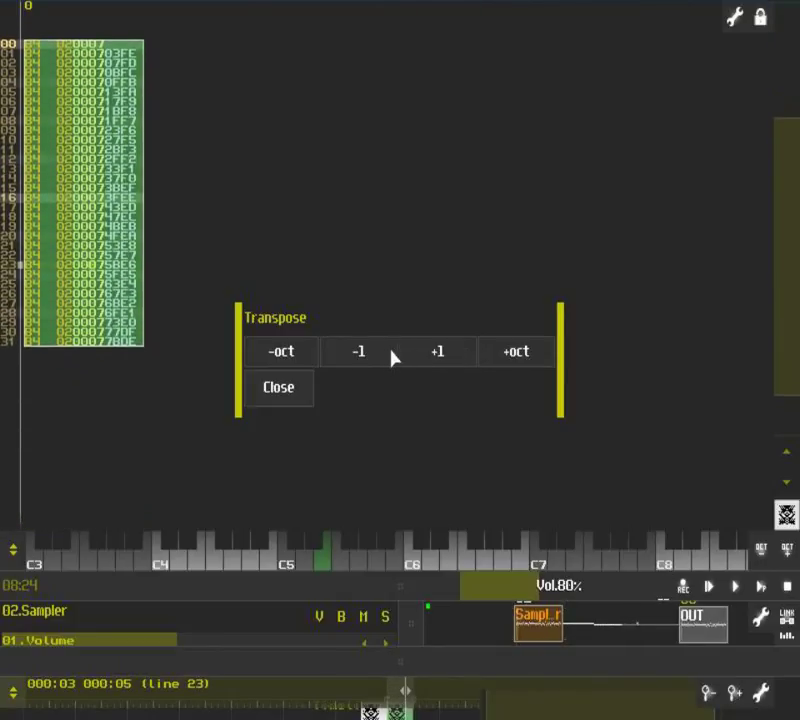
{"action": "left_click", "coordinate": [310, 395]}
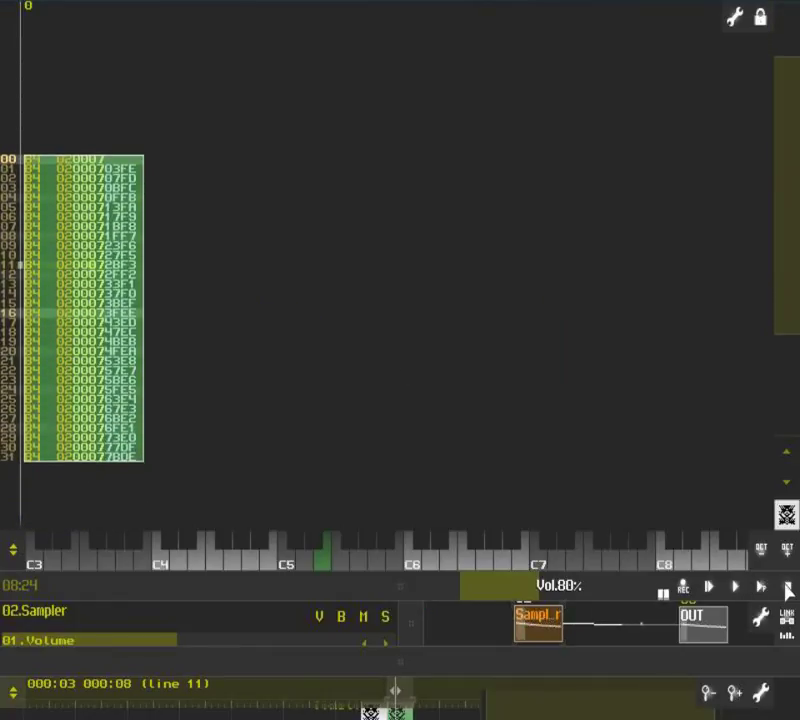
{"action": "left_click", "coordinate": [786, 586]}
Copy pattern lines 00–05 and paste them into lines 06–11.
{"action": "left_click", "coordinate": [55, 120]}
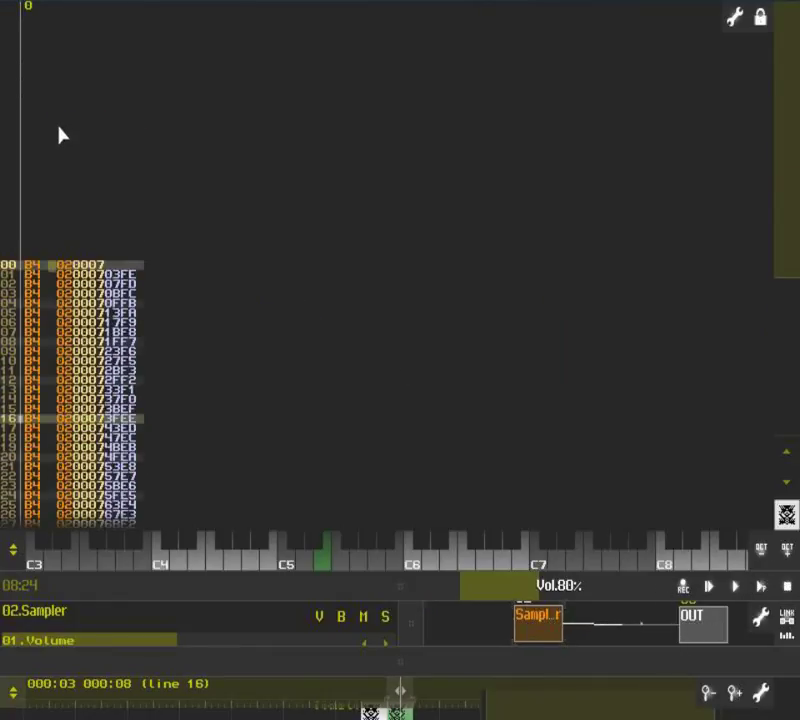
{"action": "left_click_drag", "start_coordinate": [60, 130], "coordinate": [68, 330]}
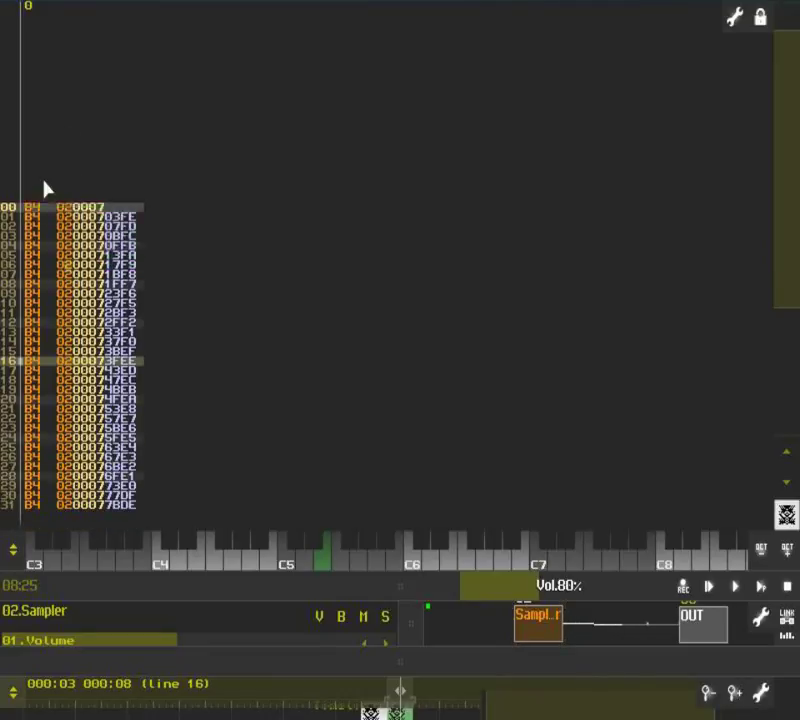
{"action": "left_click_drag", "start_coordinate": [46, 188], "coordinate": [50, 259]}
{"action": "key", "text": "ctrl+c"}
{"action": "key", "text": "ctrl+v"}
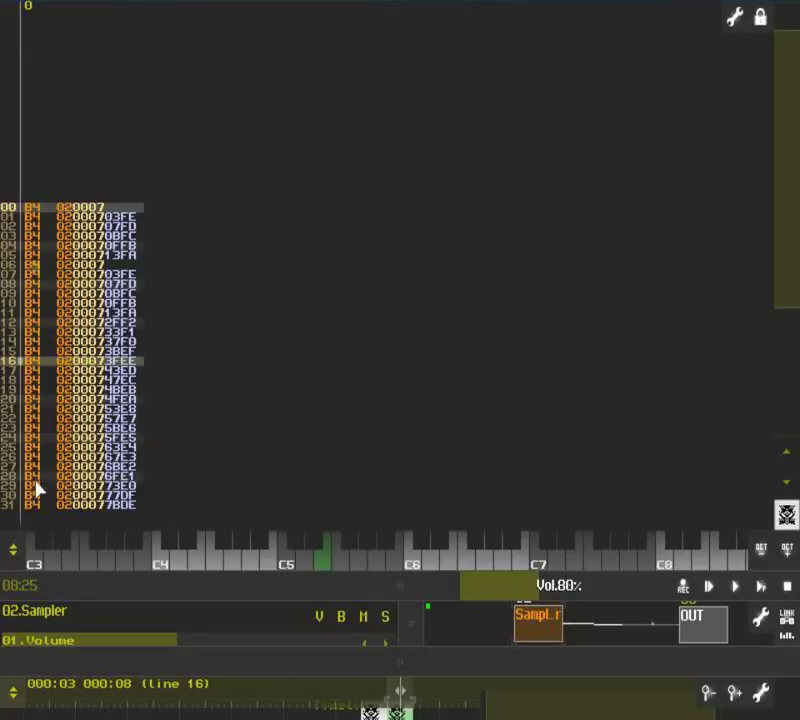
Copy lines 28–29 into lines 30–31, start playback and select all lines.
{"action": "left_click_drag", "start_coordinate": [36, 477], "coordinate": [38, 487]}
{"action": "key", "text": "ctrl+c"}
{"action": "key", "text": "ctrl+v"}
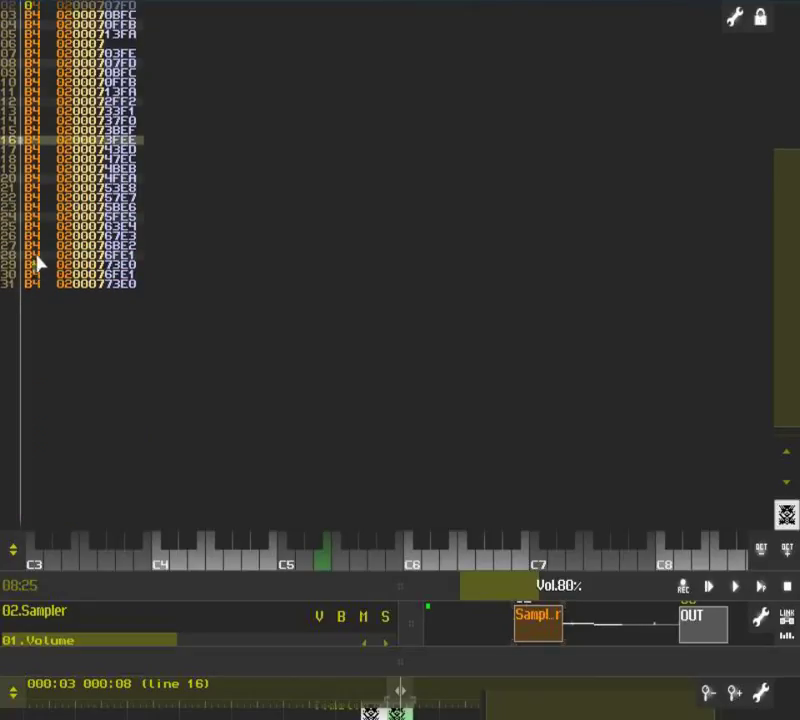
{"action": "left_click", "coordinate": [760, 588]}
{"action": "key", "text": "ctrl+a"}
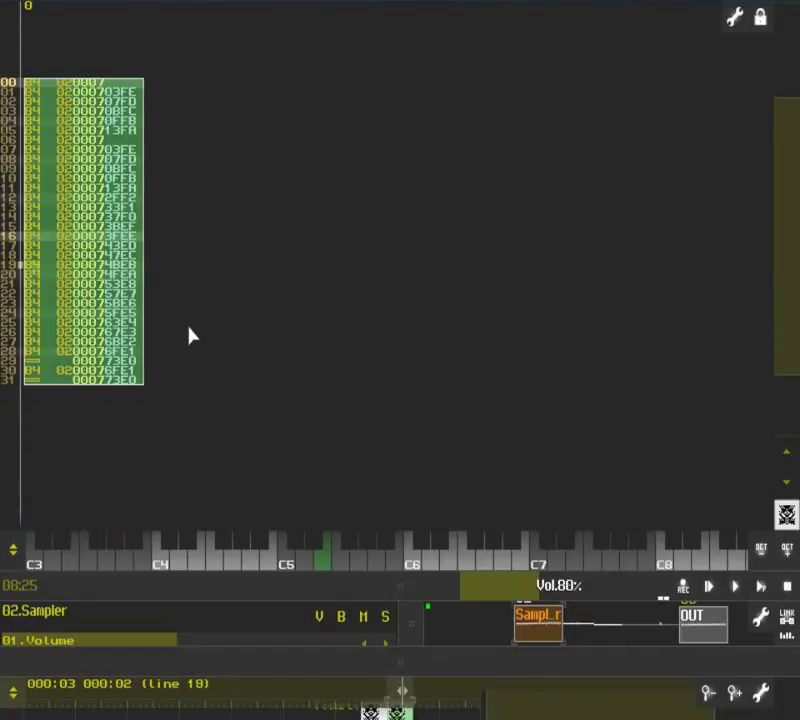
Open the Transpose dialog for the selection and raise the notes up to E5.
{"action": "right_click", "coordinate": [190, 335]}
{"action": "left_click", "coordinate": [223, 377]}
{"action": "left_click", "coordinate": [220, 434]}
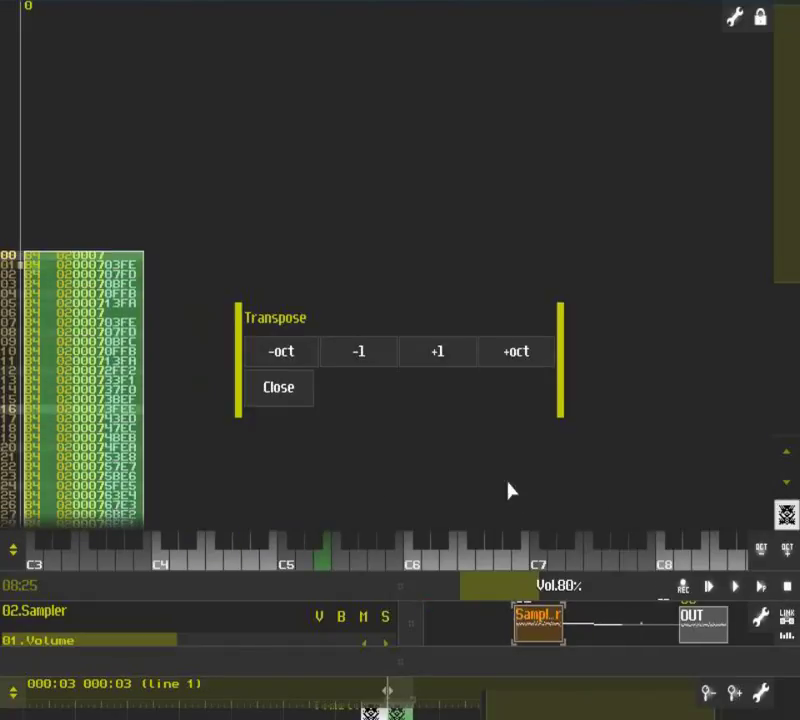
{"action": "left_click", "coordinate": [437, 351]}
{"action": "left_click", "coordinate": [437, 351]}
{"action": "left_click", "coordinate": [437, 351]}
{"action": "left_click", "coordinate": [437, 351]}
{"action": "left_click", "coordinate": [437, 351]}
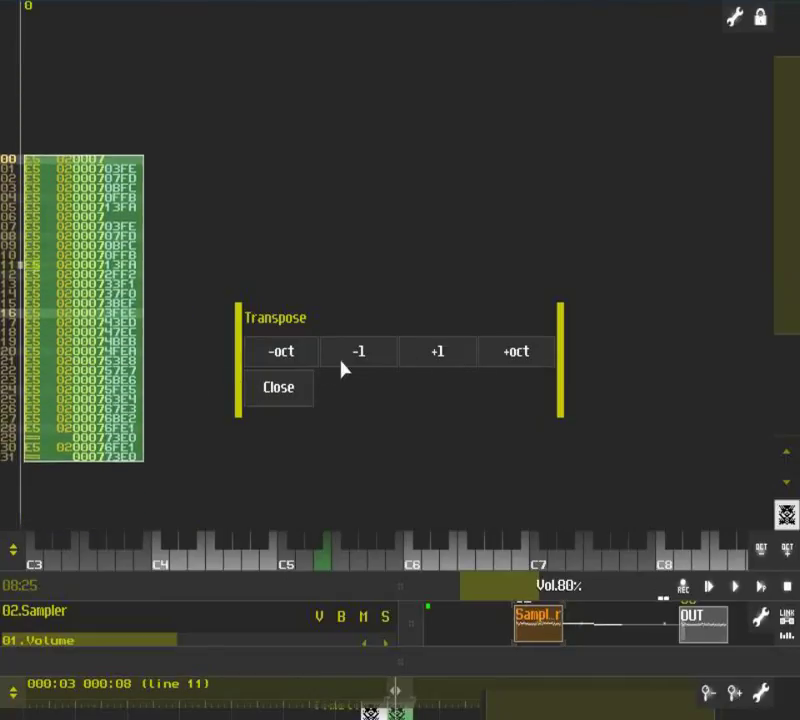
Lower the notes to A4, close the Transpose dialog and clear the selection.
{"action": "left_click", "coordinate": [345, 362]}
{"action": "left_click", "coordinate": [345, 362]}
{"action": "left_click", "coordinate": [345, 362]}
{"action": "left_click", "coordinate": [345, 362]}
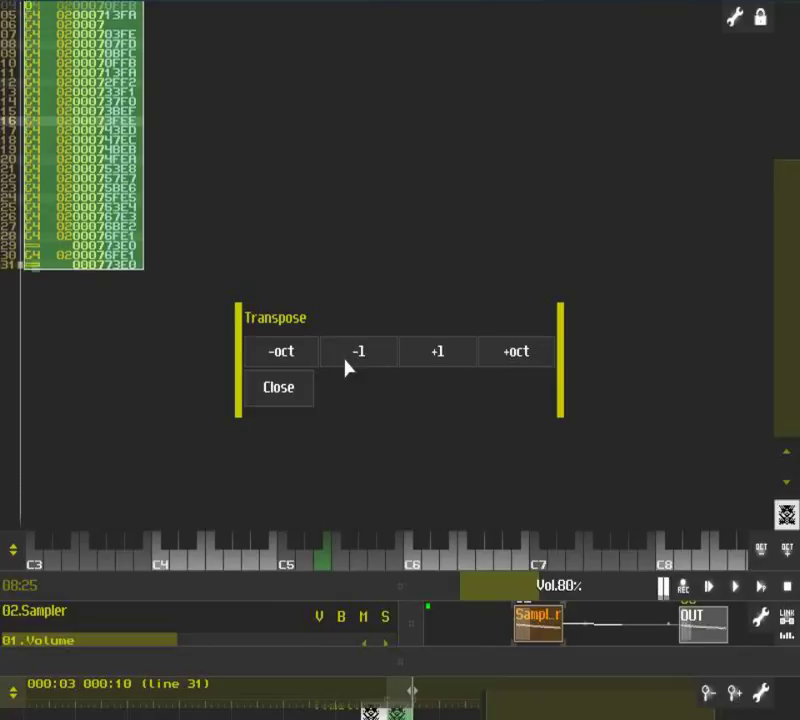
{"action": "left_click", "coordinate": [412, 355]}
{"action": "left_click", "coordinate": [421, 357]}
{"action": "left_click", "coordinate": [421, 357]}
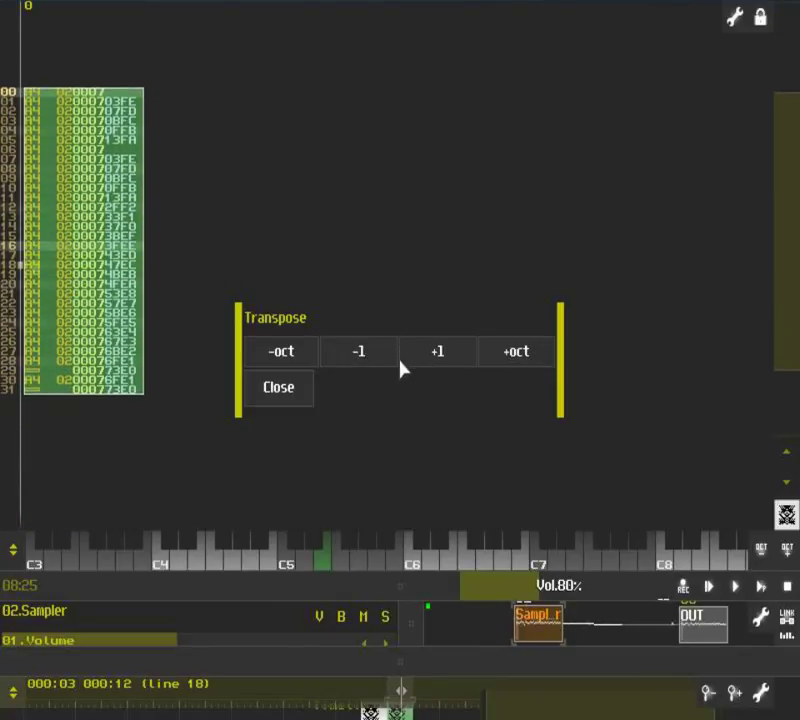
{"action": "left_click", "coordinate": [298, 381]}
{"action": "left_click", "coordinate": [613, 426]}
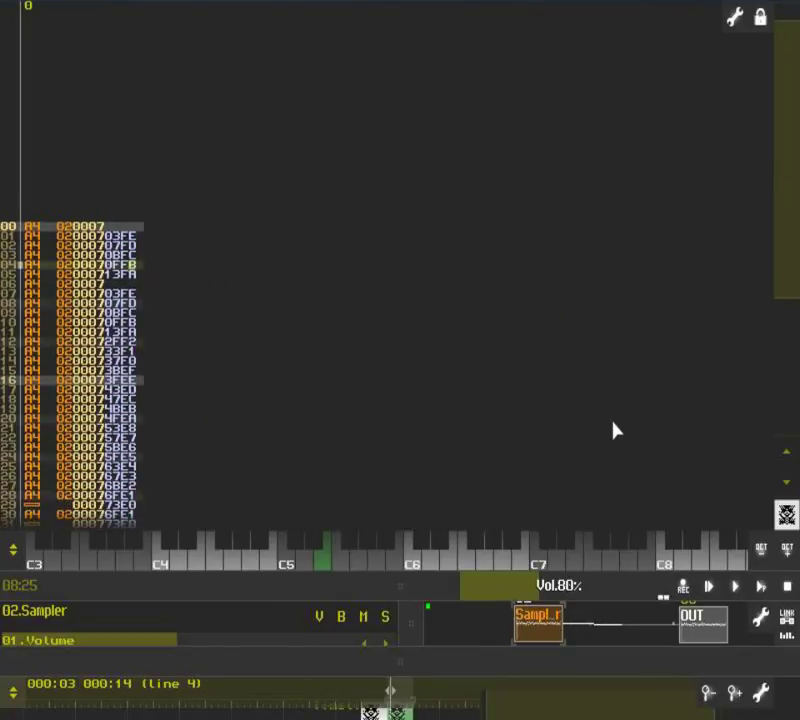
Paste row 28's A4 note into rows 31 and 29.
{"action": "left_click", "coordinate": [52, 450]}
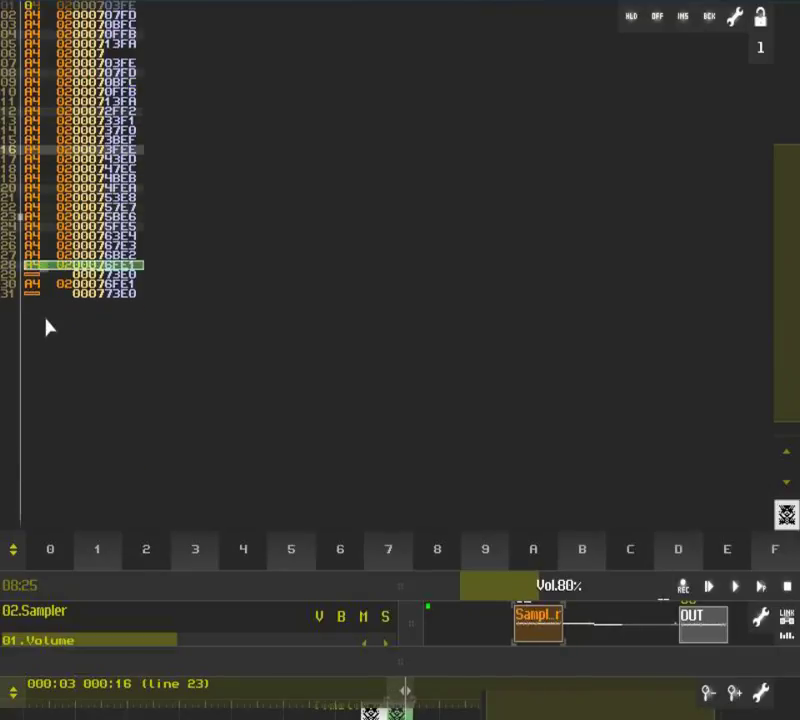
{"action": "left_click", "coordinate": [45, 312]}
{"action": "key", "text": "ctrl+v"}
{"action": "left_click", "coordinate": [52, 191]}
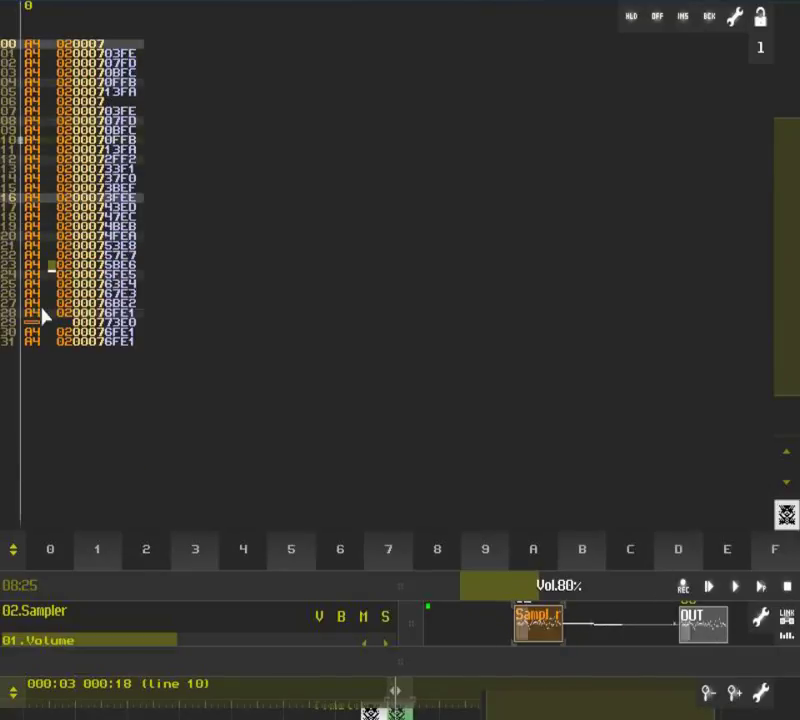
{"action": "left_click", "coordinate": [44, 321]}
{"action": "key", "text": "ctrl+v"}
{"action": "key", "text": "Down"}
{"action": "key", "text": "Down"}
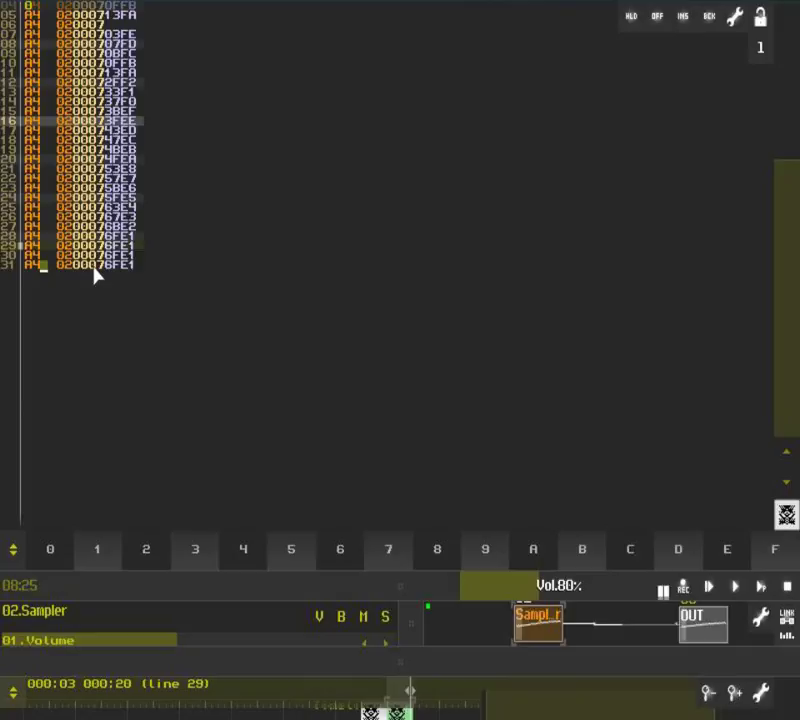
{"action": "key", "text": "Escape"}
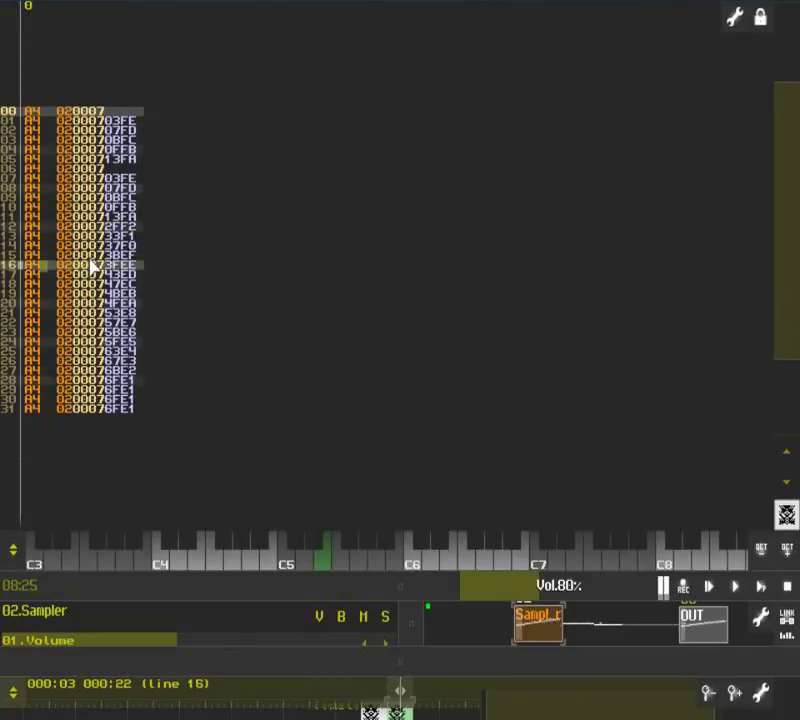
Enter falling velocities 80 to 30 on rows 00–05, undoing the extra entries.
{"action": "left_click", "coordinate": [202, 227]}
{"action": "left_click", "coordinate": [46, 24]}
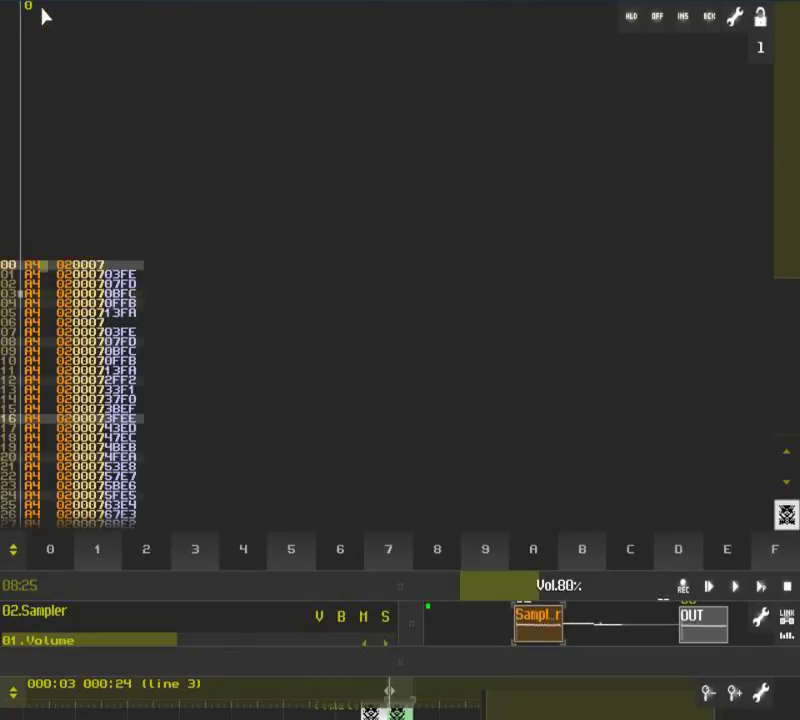
{"action": "type", "text": "607060504030"}
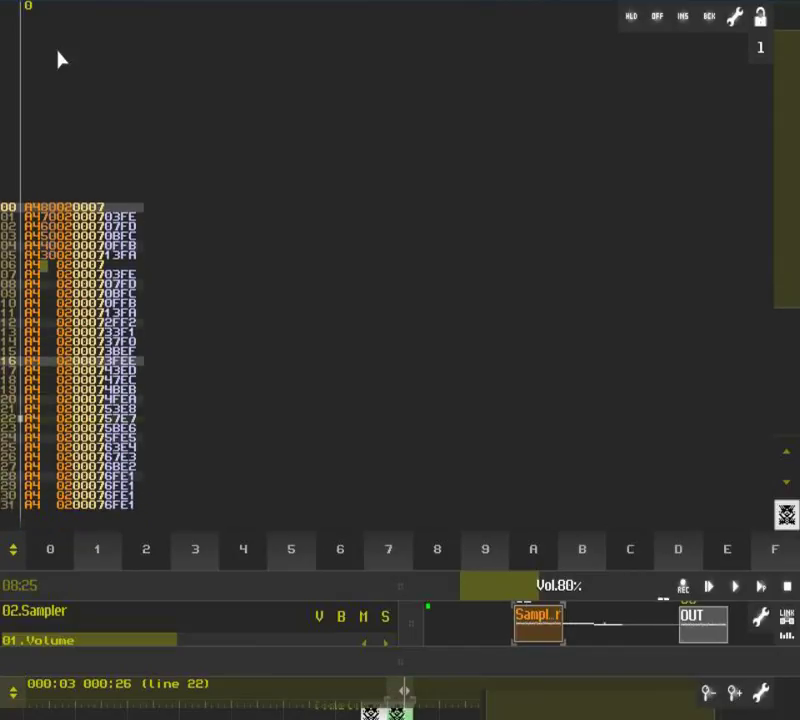
{"action": "type", "text": "2010"}
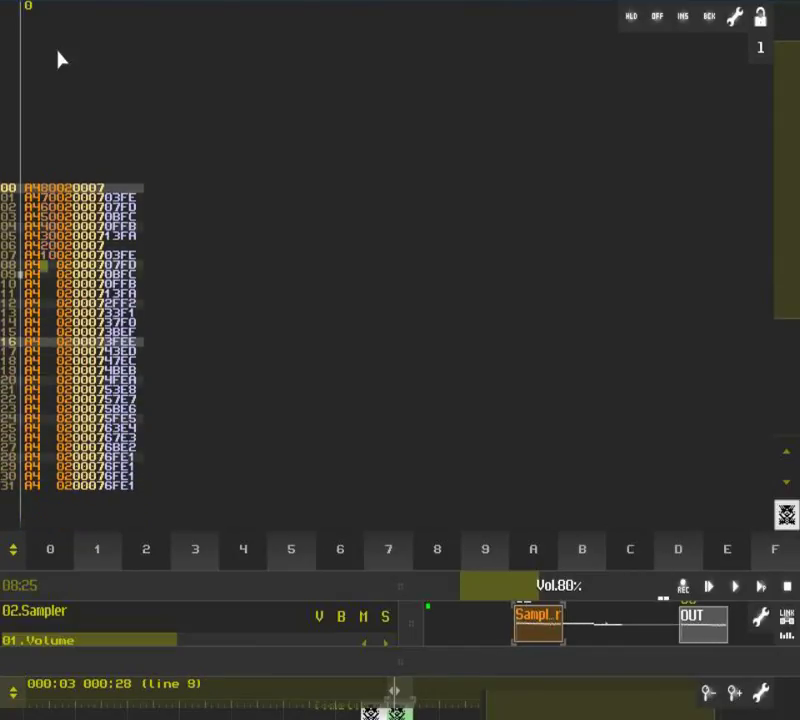
{"action": "key", "text": "ctrl+z"}
{"action": "key", "text": "ctrl+z"}
{"action": "key", "text": "Escape"}
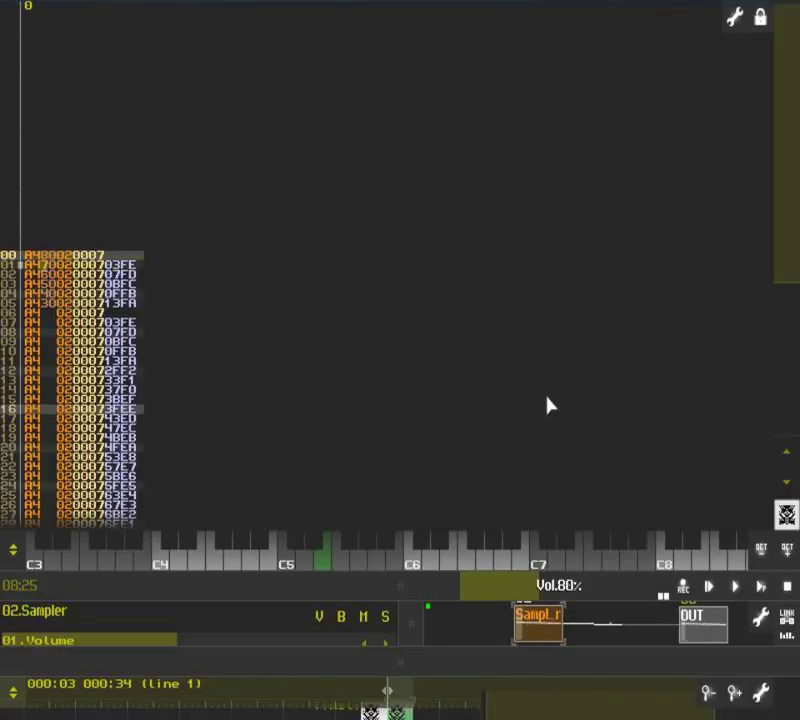
Stop playback and drag the divider up to enlarge the Sampler settings panel.
{"action": "left_click", "coordinate": [786, 588]}
{"action": "left_click_drag", "start_coordinate": [388, 577], "coordinate": [373, 342]}
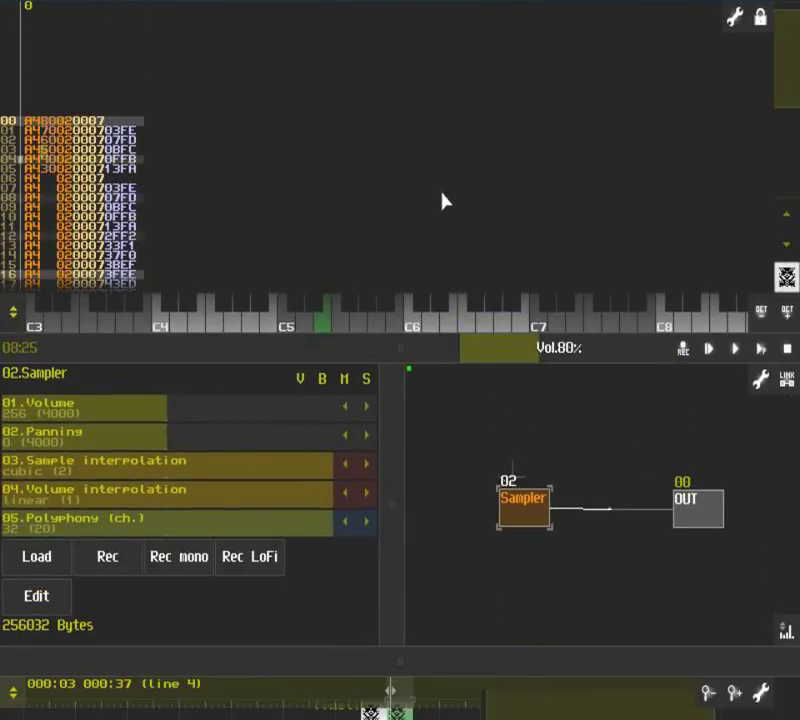